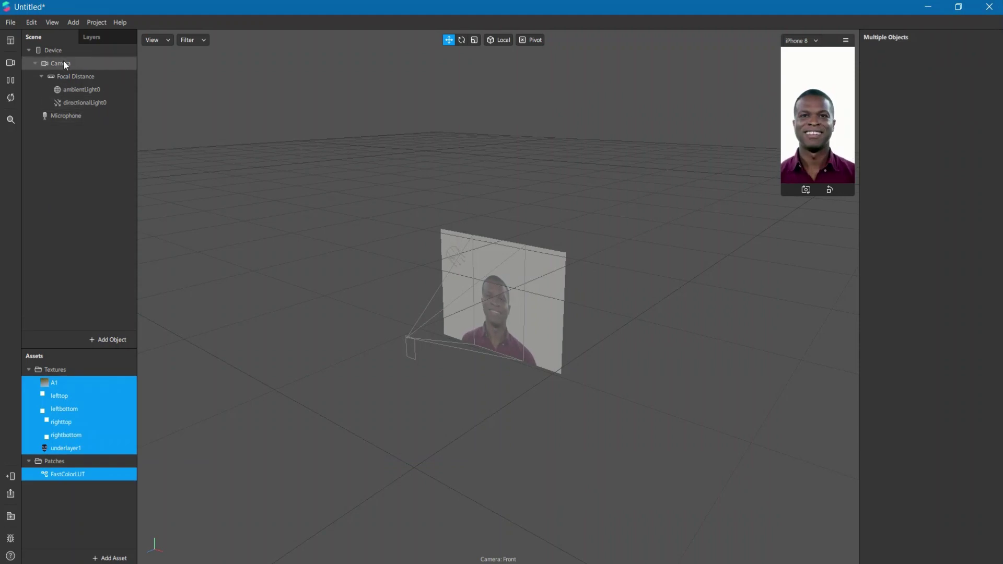
- Add a face tracker to the scene under the Camera object
right_click(64, 61)
mouse_move(80, 71)
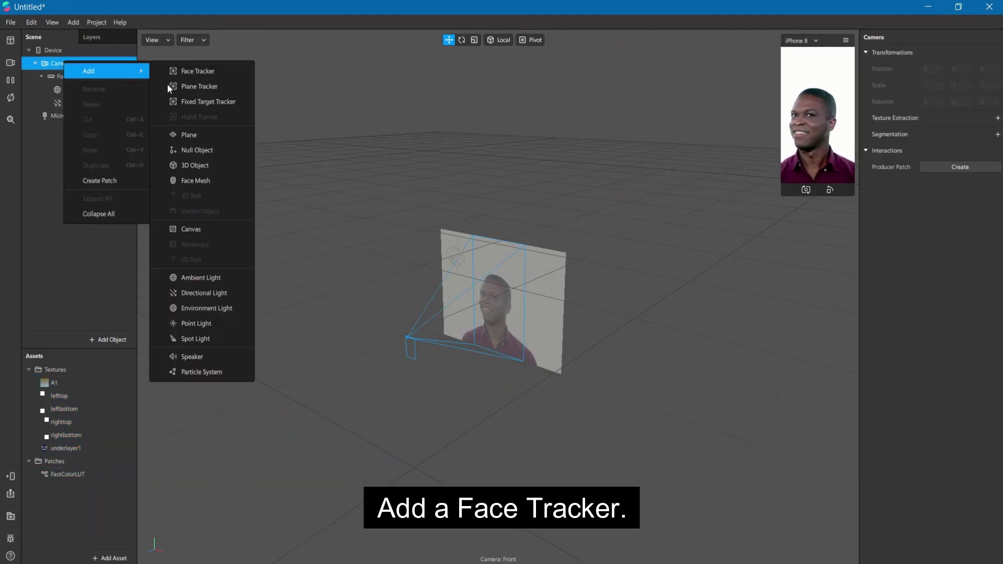
click(202, 77)
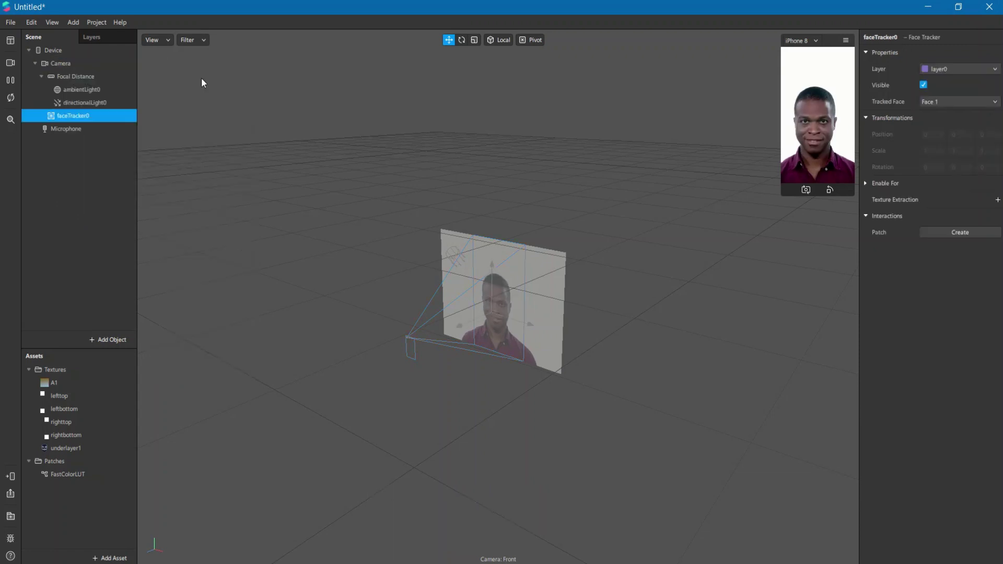
- Add a face mesh under the face tracker and rename it Underlayer
right_click(84, 120)
mouse_move(106, 123)
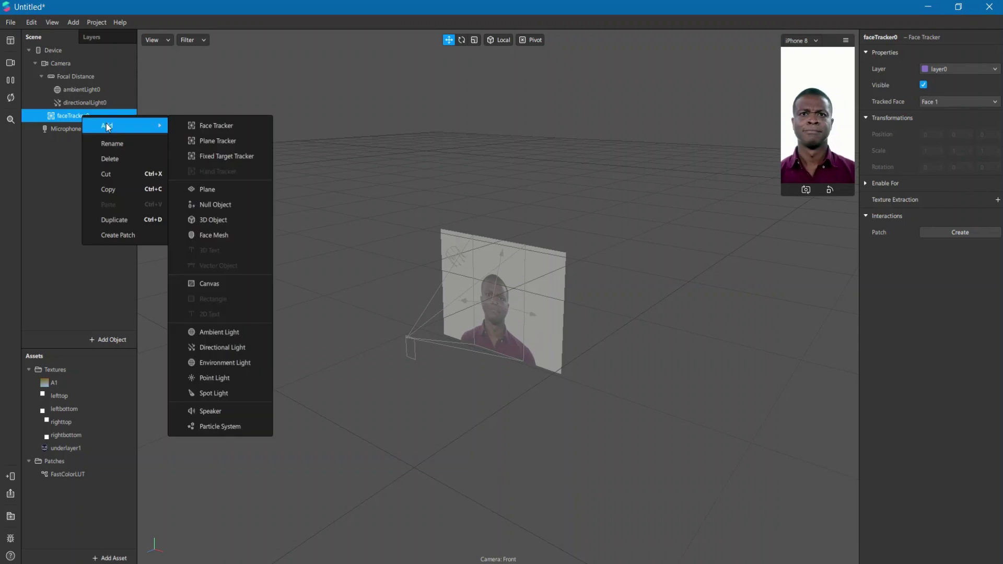
click(191, 230)
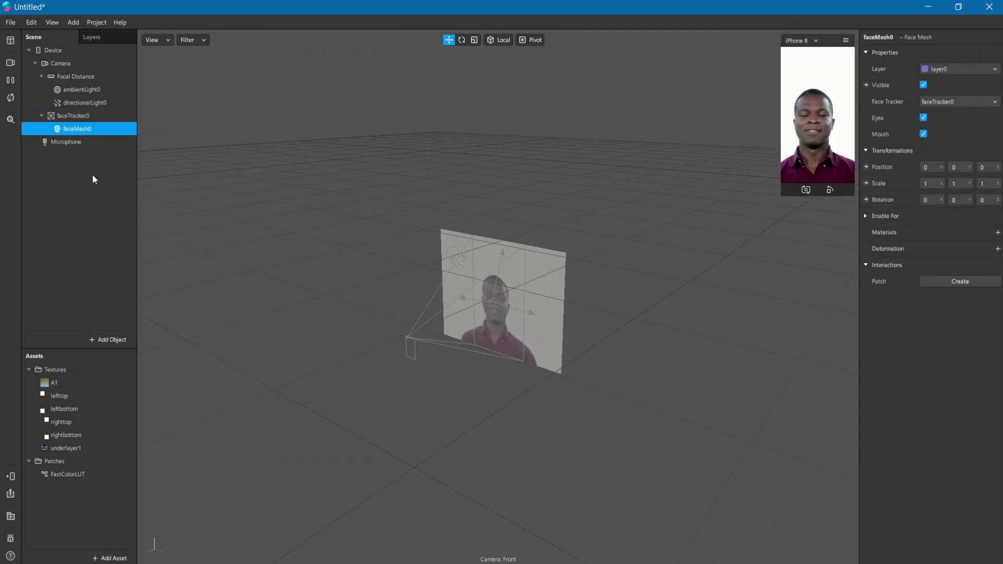
double_click(69, 130)
text(U)
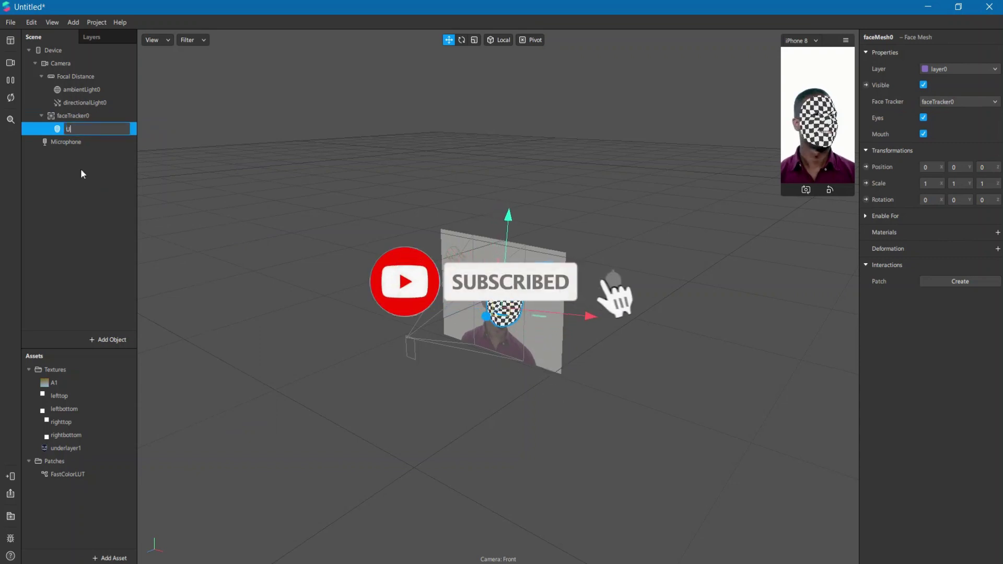
text(nderlayer)
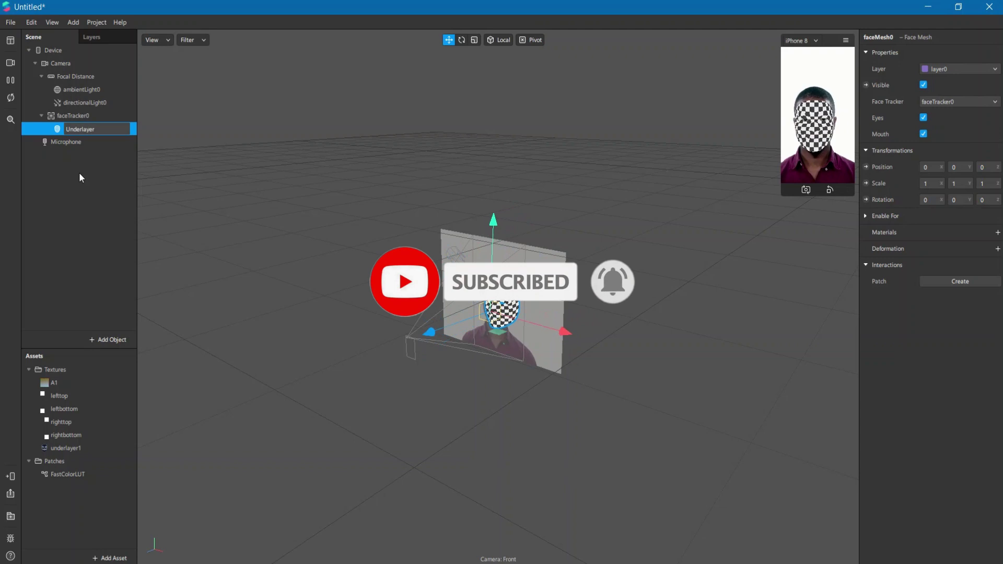
click(80, 173)
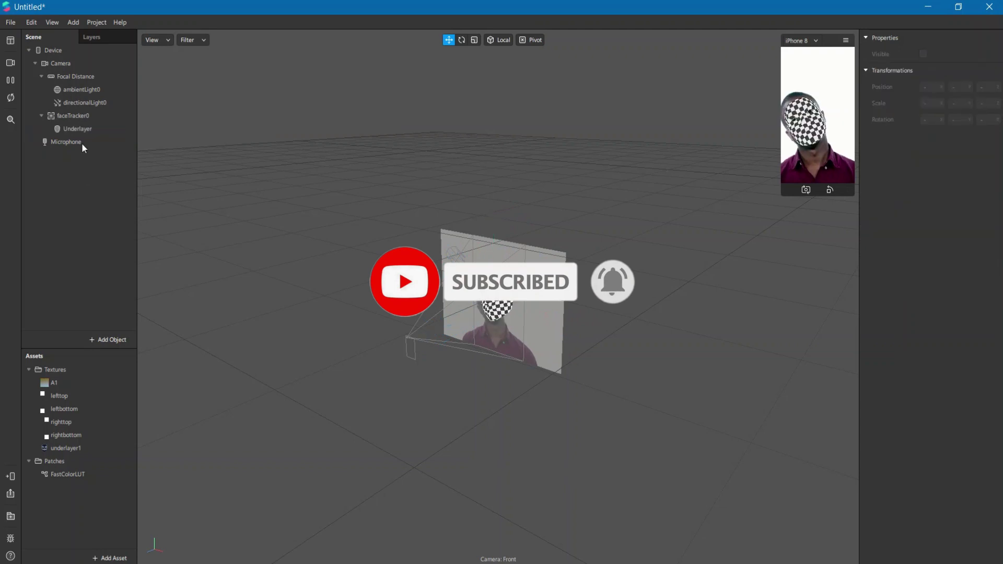
- Create a new material for the Underlayer mesh and set its diffuse texture to underlayer1
click(89, 129)
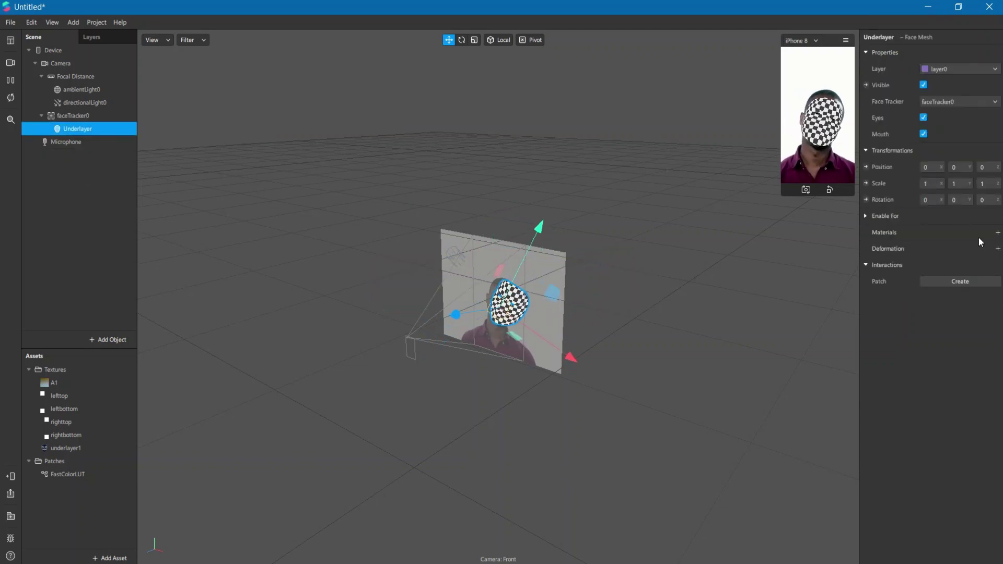
click(998, 232)
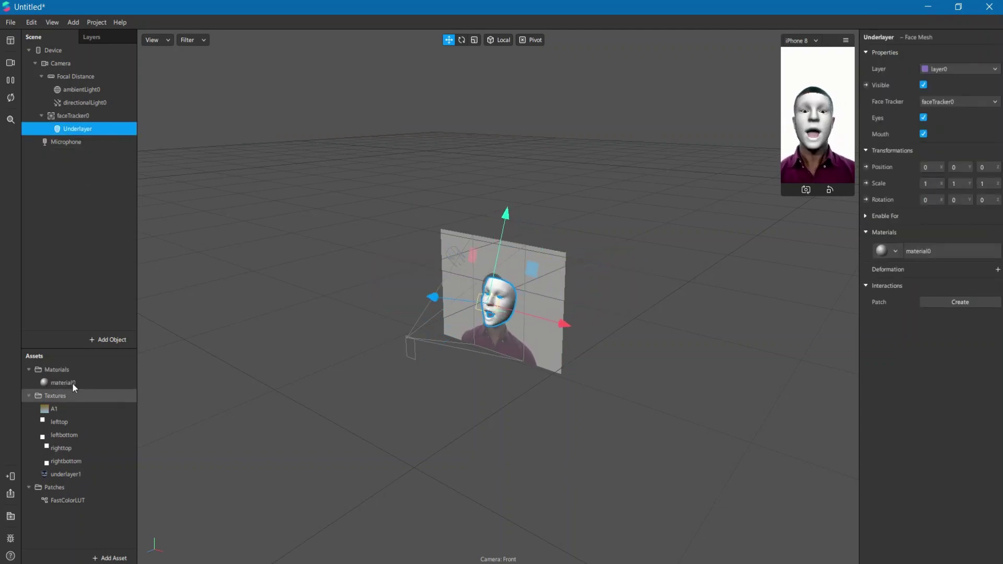
click(66, 384)
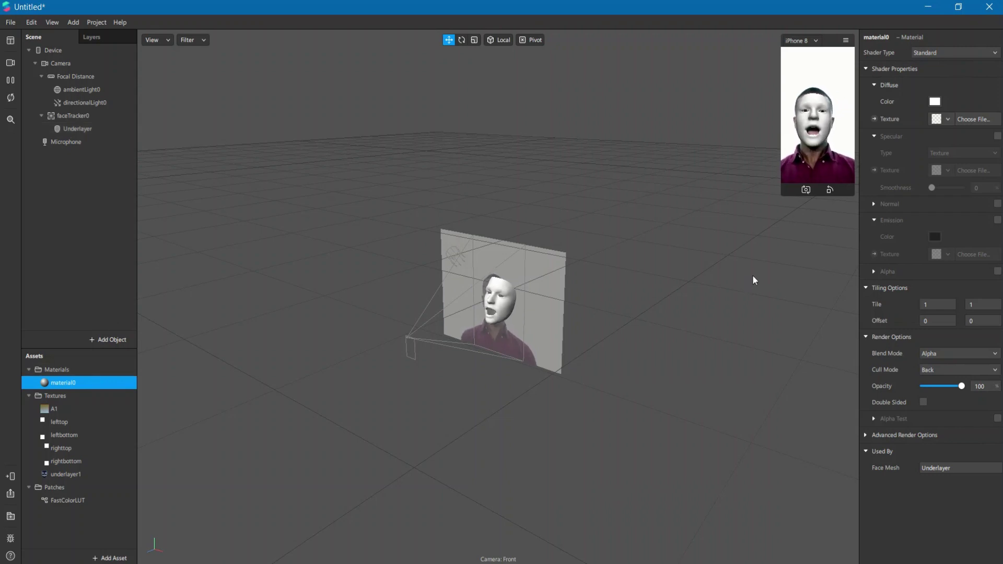
click(952, 117)
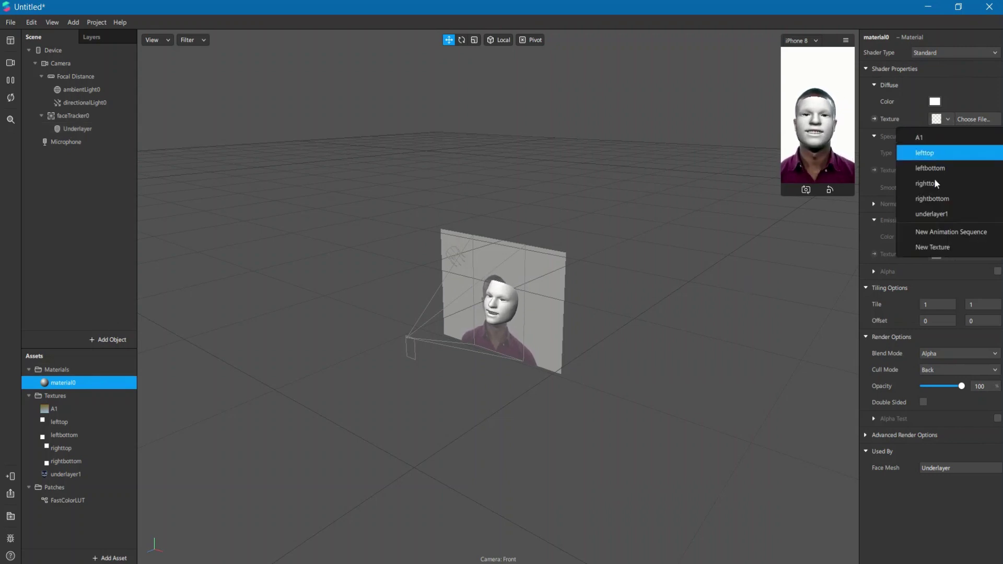
click(930, 212)
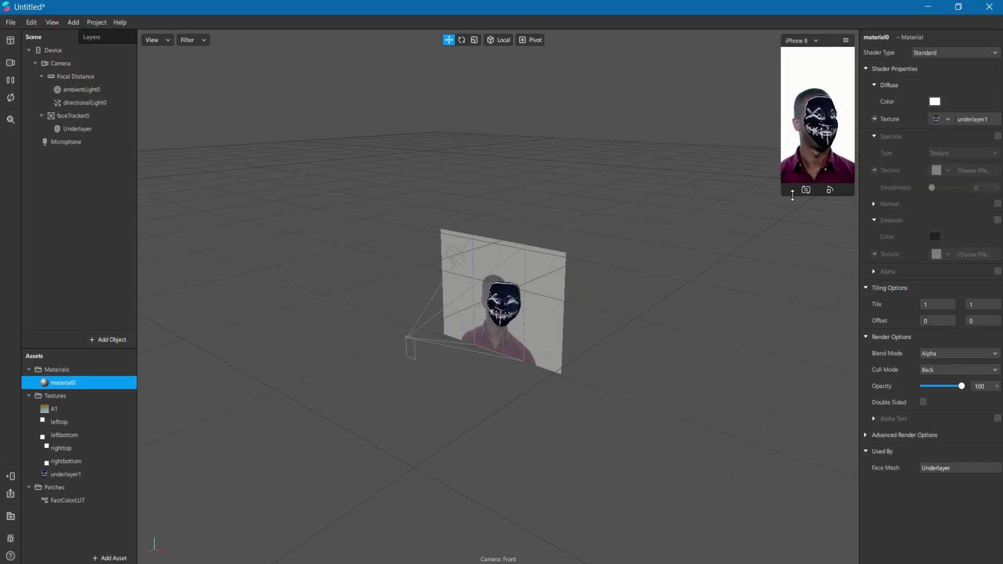
- Set the shader type of the Underlayer mesh's material to Flat
click(933, 51)
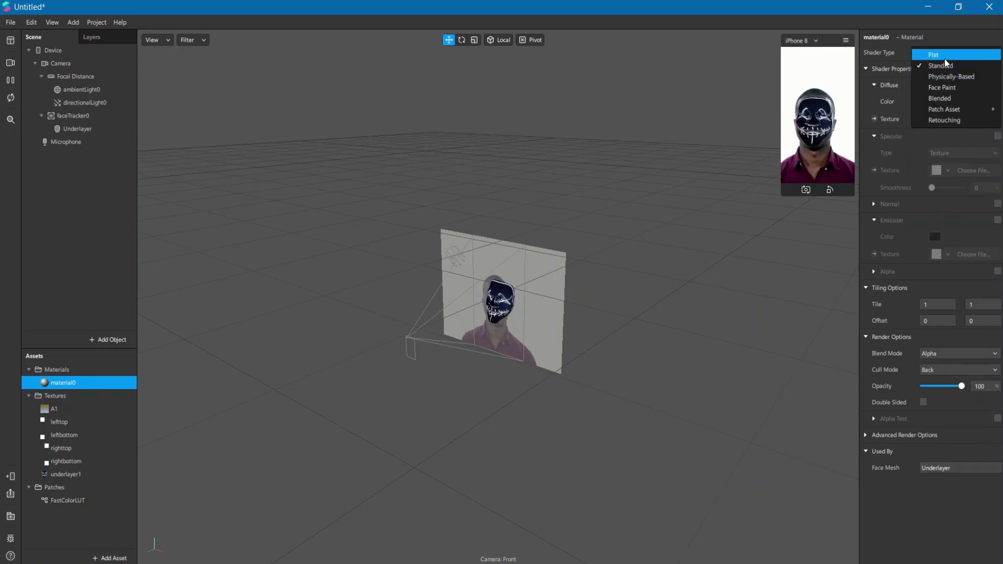
key(Return)
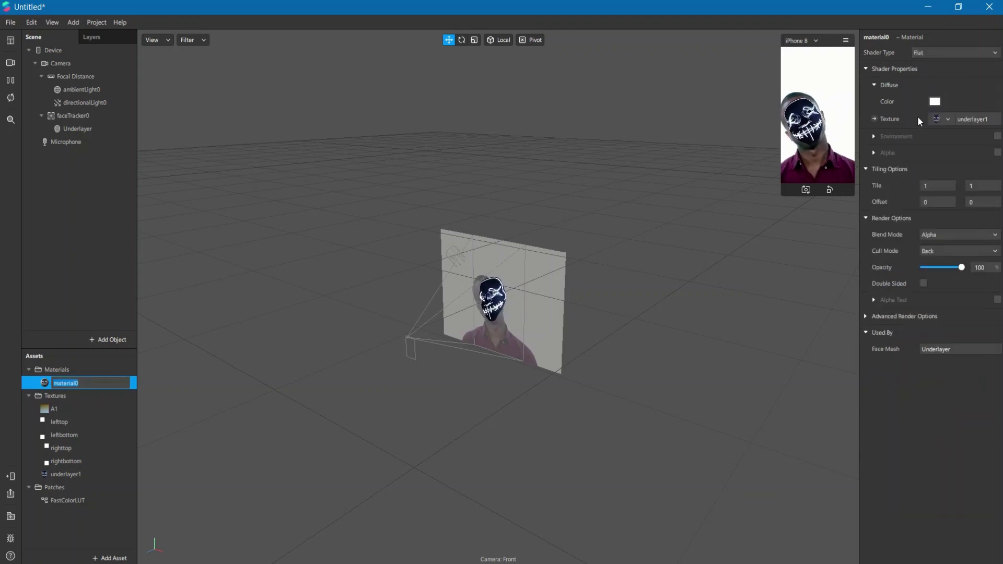
click(80, 218)
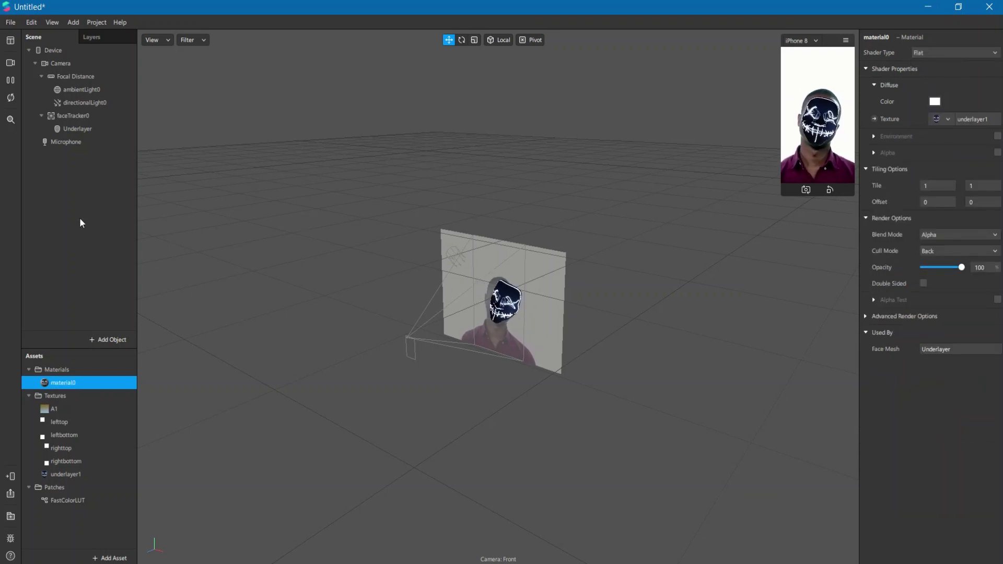
- Add a second face mesh under faceTracker0, alongside the Underlayer mesh
right_click(77, 118)
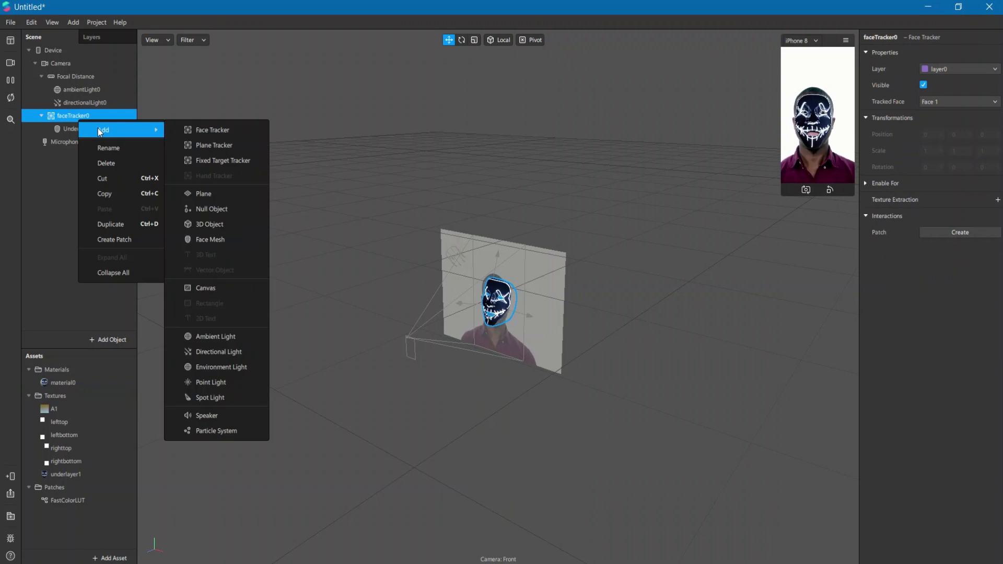
mouse_move(141, 129)
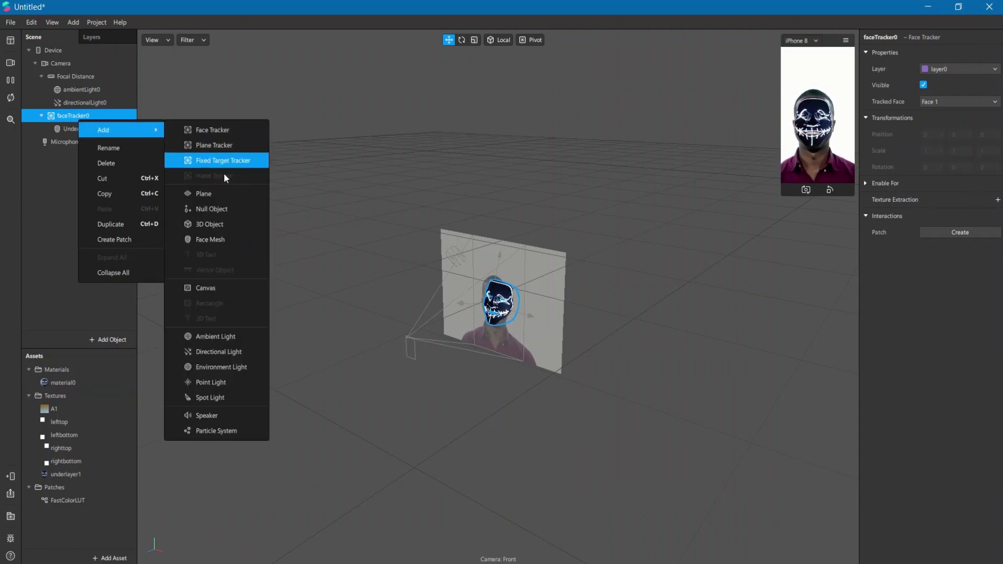
click(215, 241)
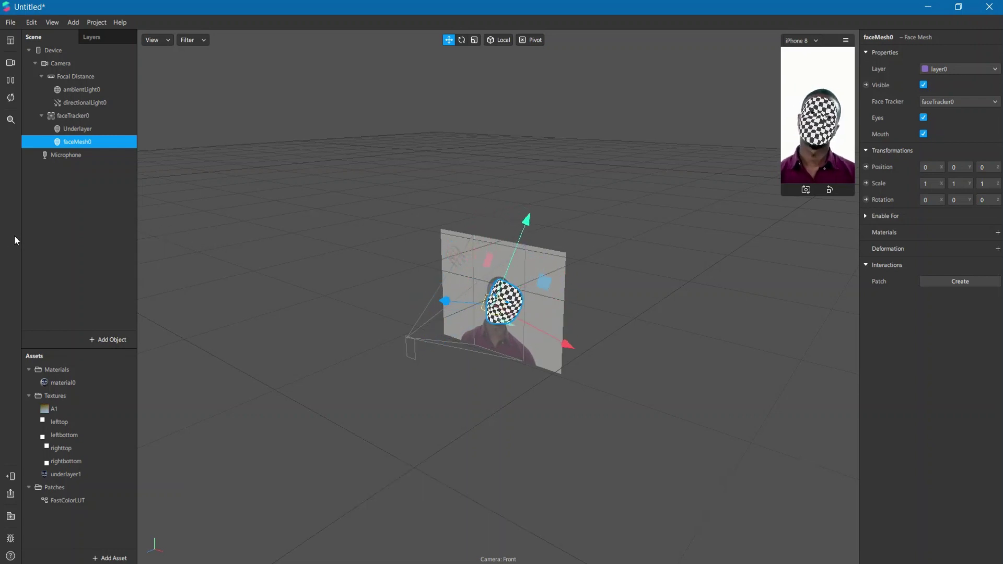
- Duplicate faceMesh0 and the resulting copies to make three additional face meshes under the face tracker
right_click(68, 148)
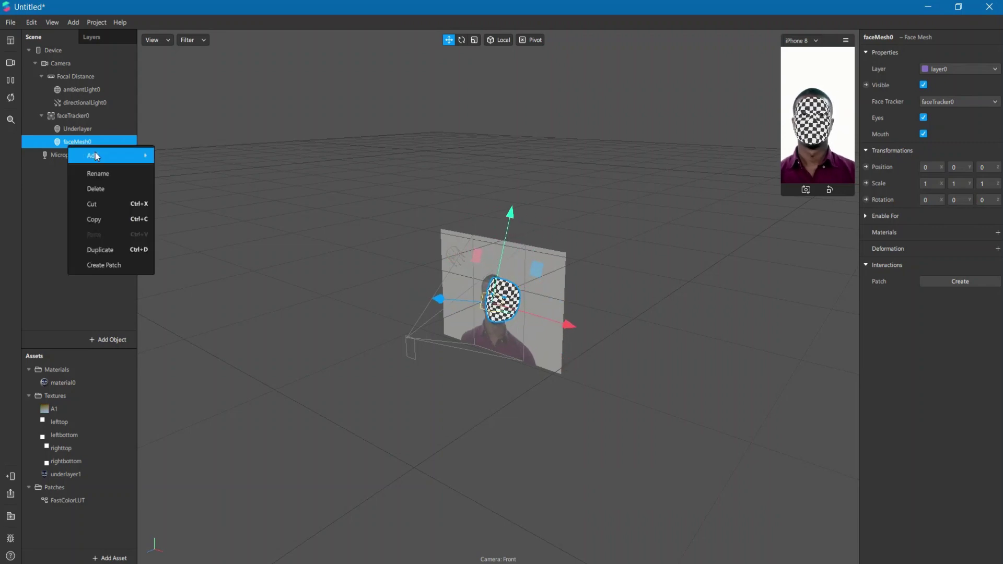
click(109, 252)
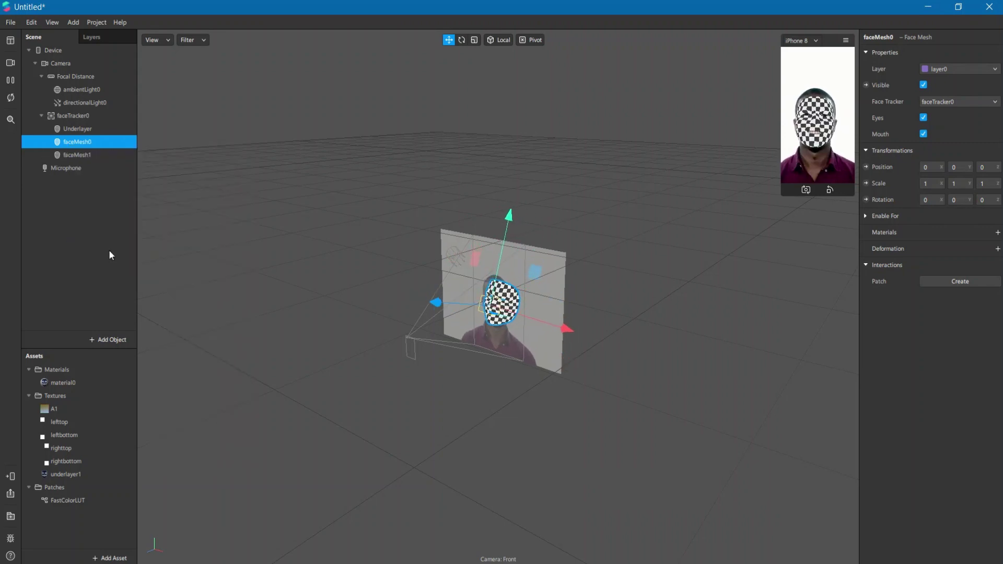
right_click(81, 157)
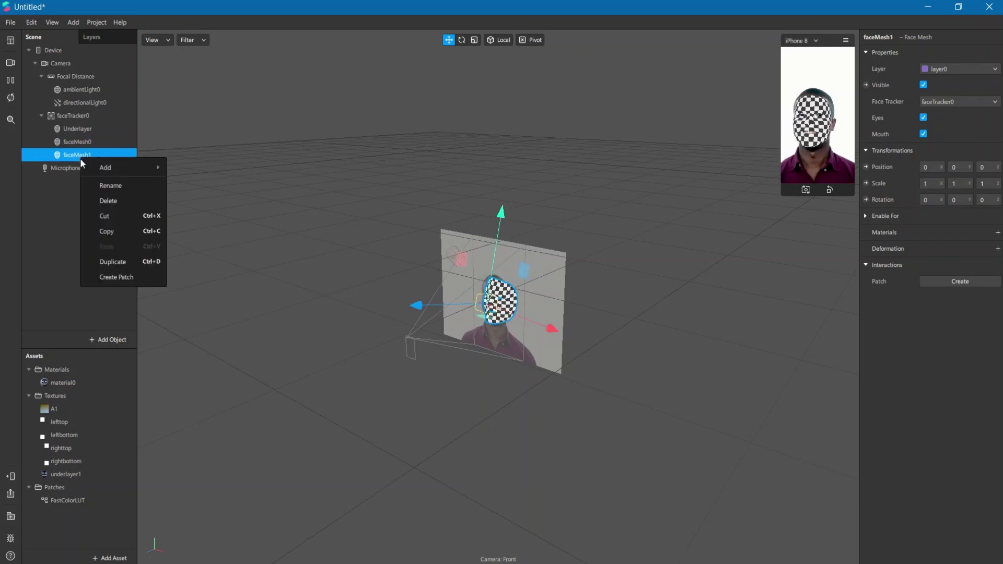
click(109, 261)
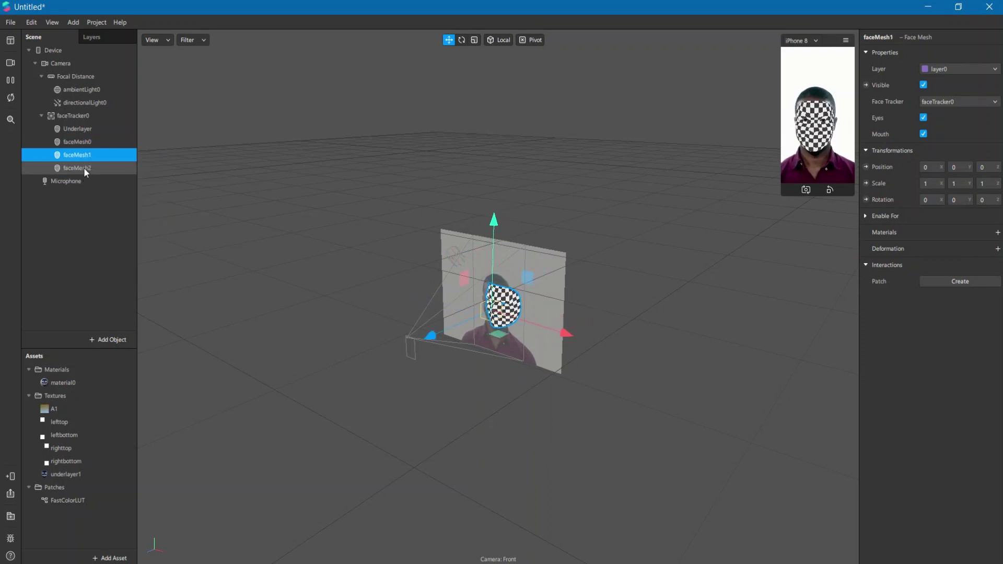
right_click(85, 169)
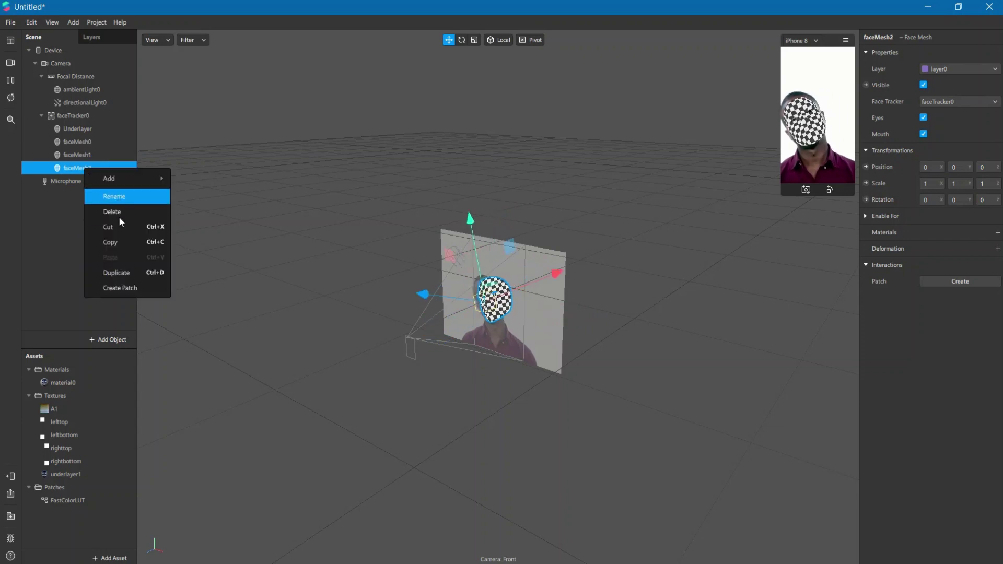
click(118, 269)
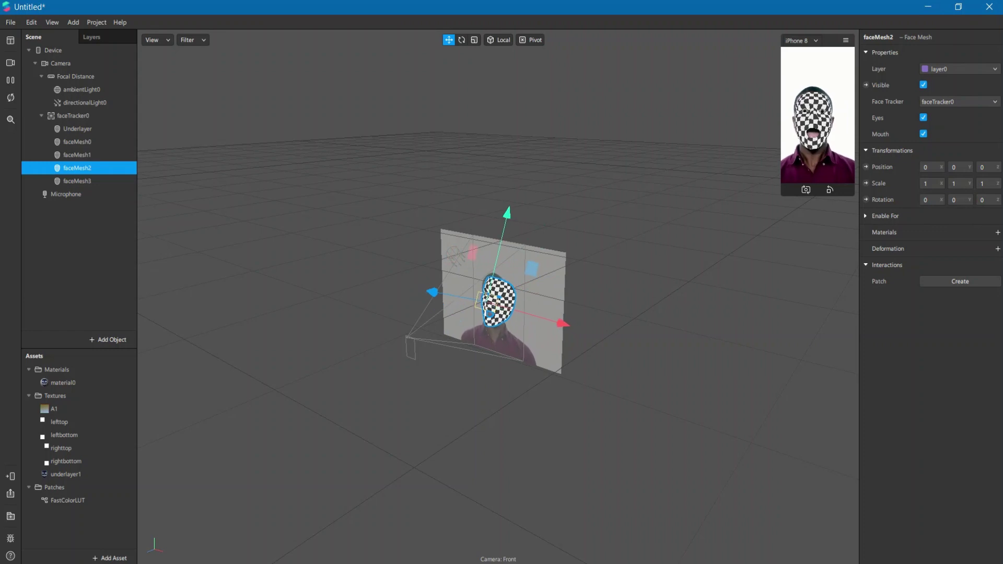
- Create a separate new material for each of faceMesh0 and faceMesh1
click(89, 142)
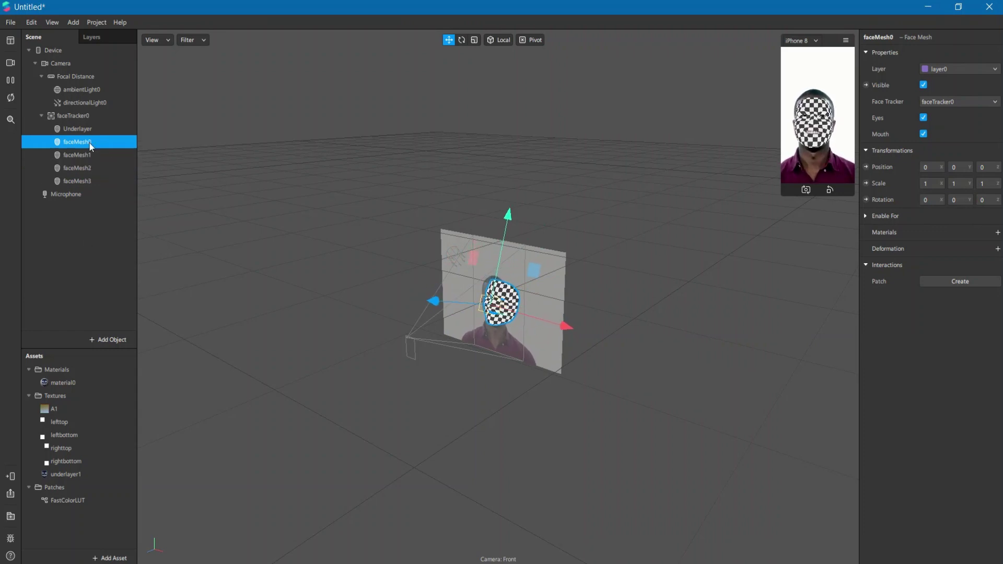
click(998, 233)
click(944, 267)
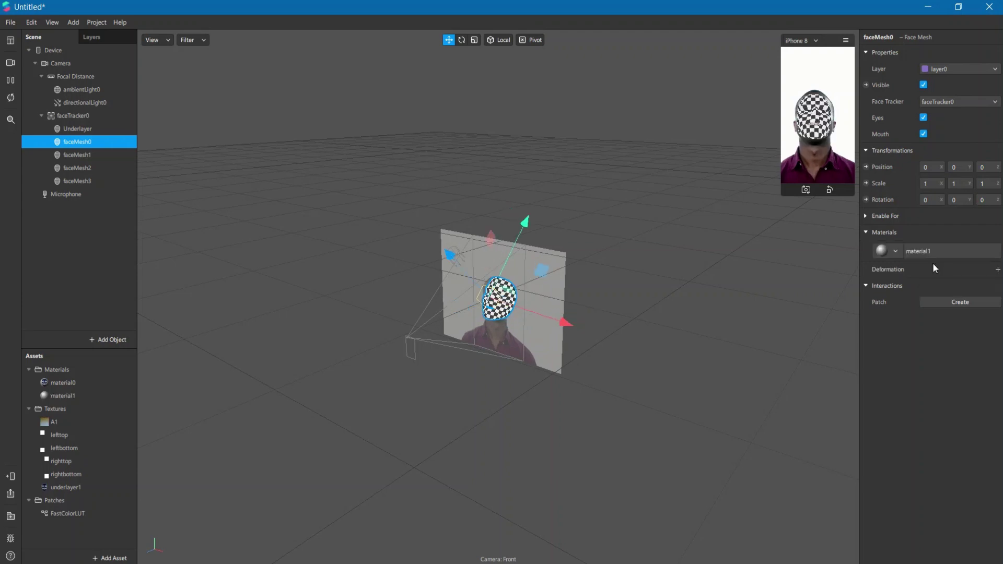
click(91, 155)
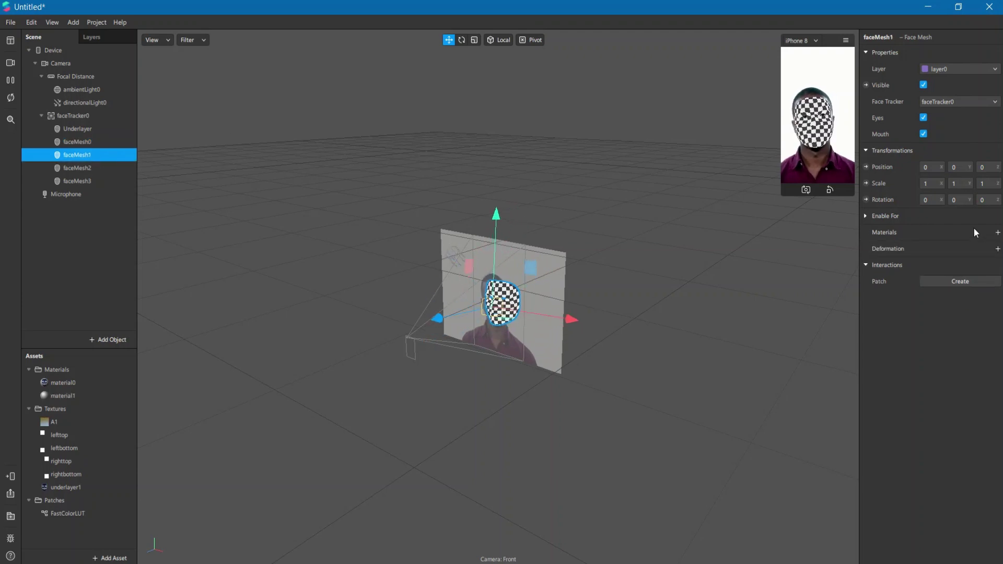
click(998, 232)
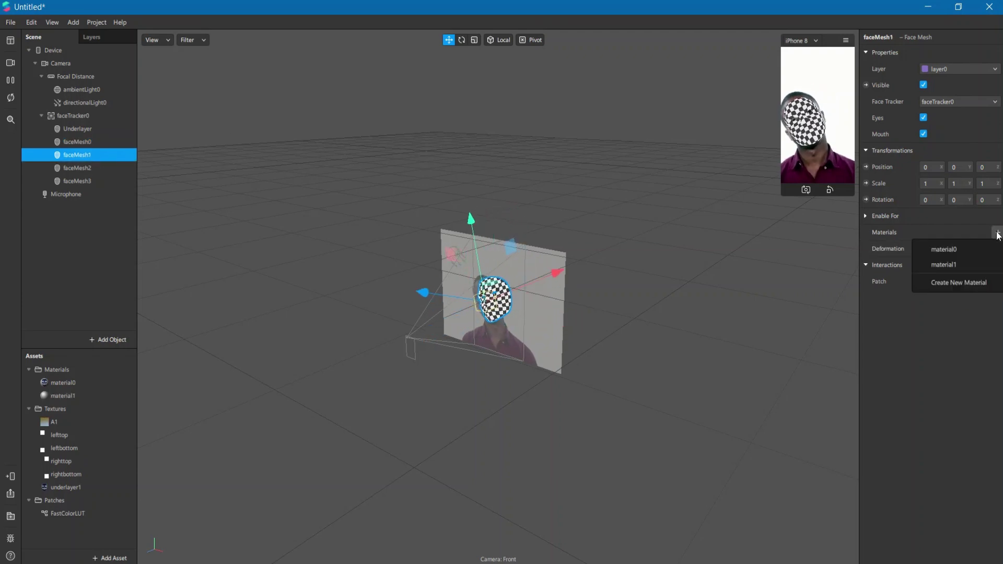
click(947, 283)
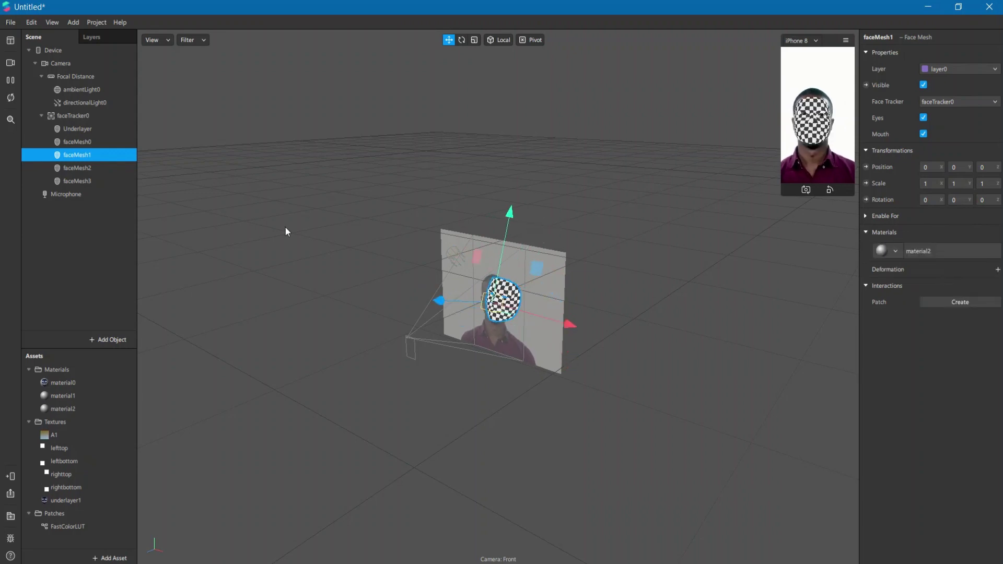
- Create a separate new material for each of faceMesh2 and faceMesh3
click(84, 168)
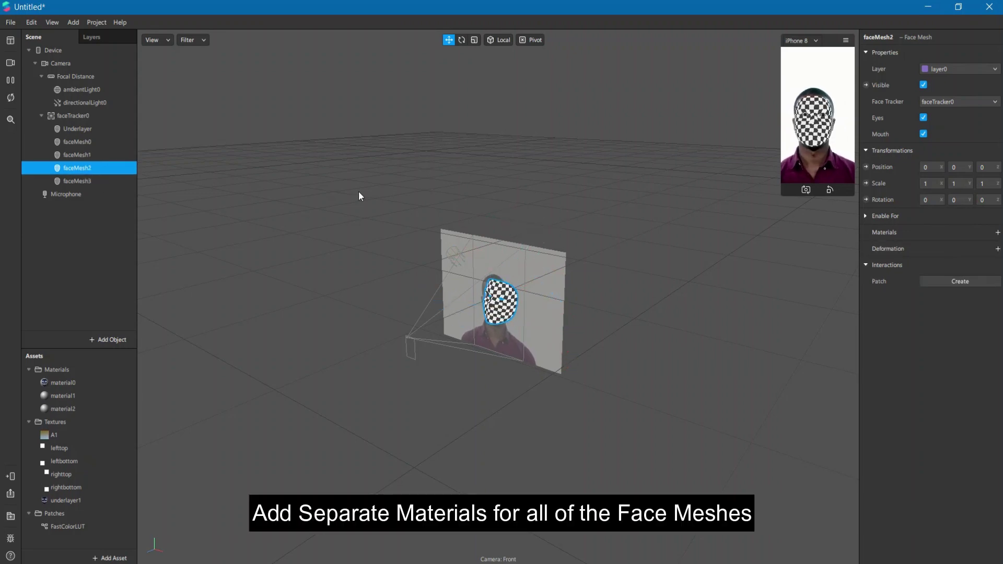
click(999, 233)
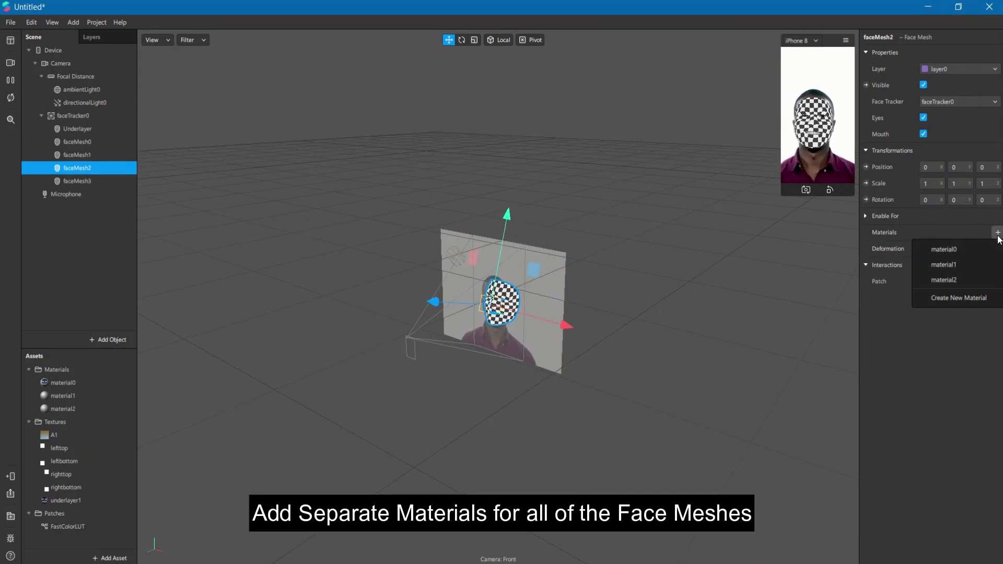
click(946, 298)
click(105, 183)
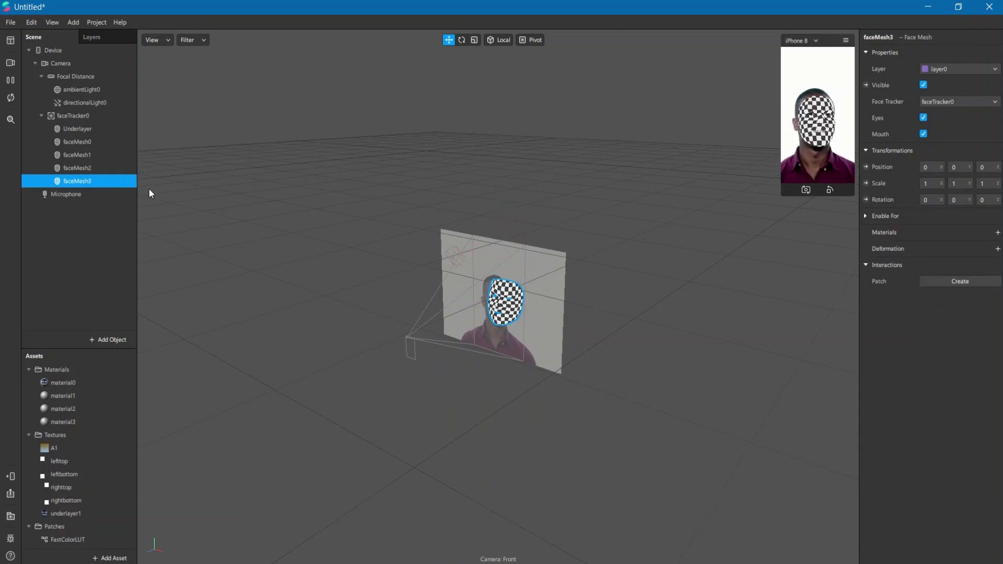
click(998, 232)
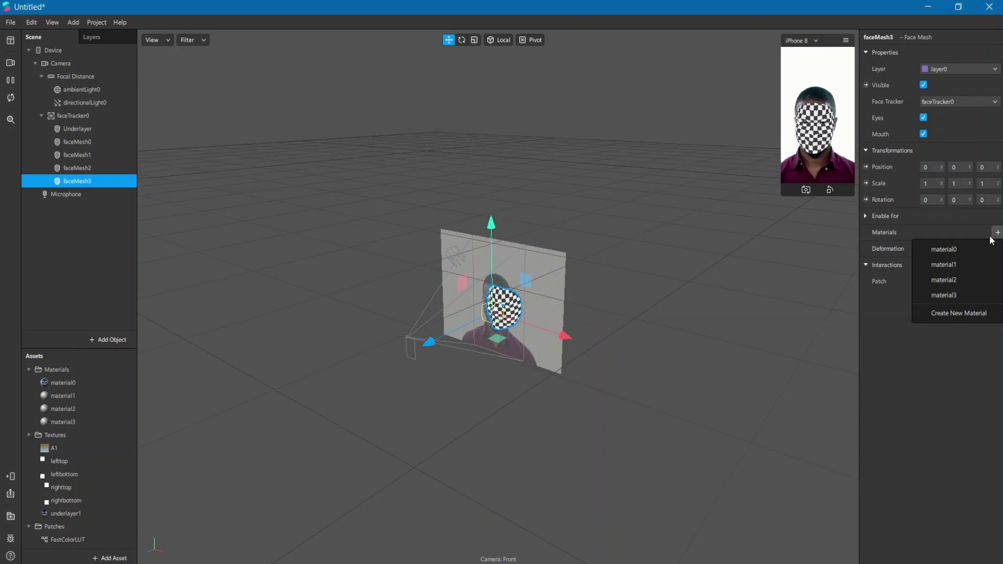
click(940, 312)
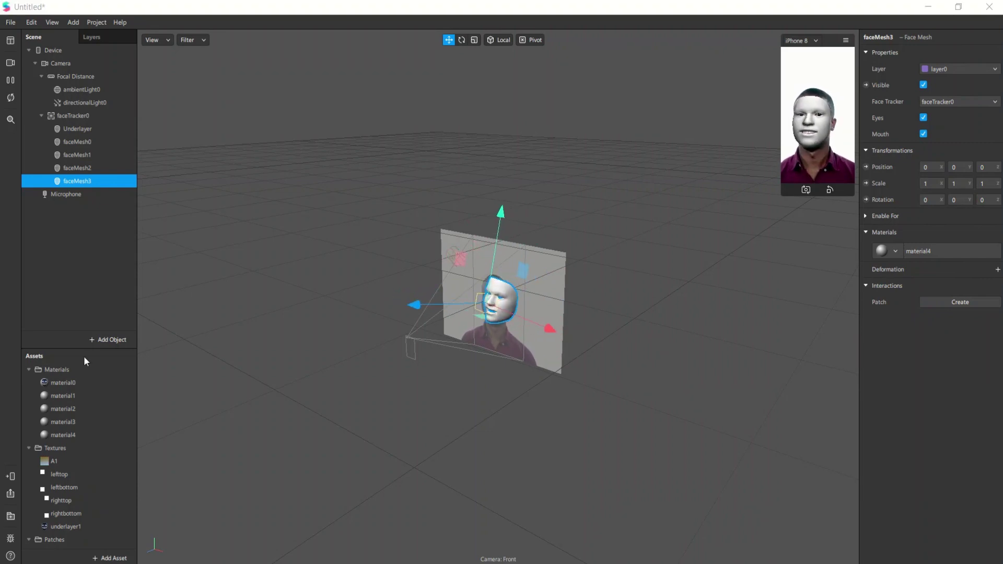
- Add a texture extraction to faceTracker0 so its tracked face image is available as a texture
click(78, 400)
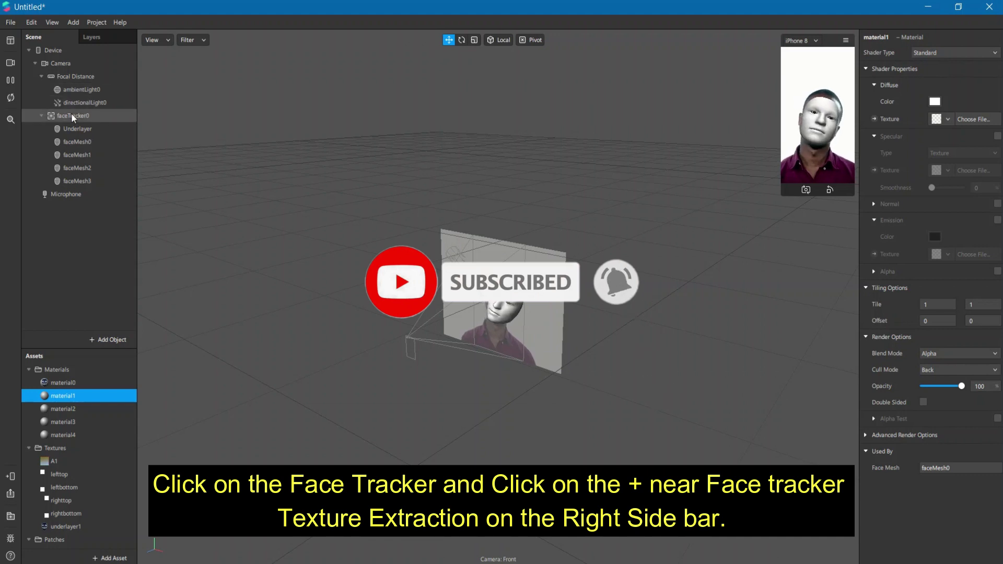
click(72, 115)
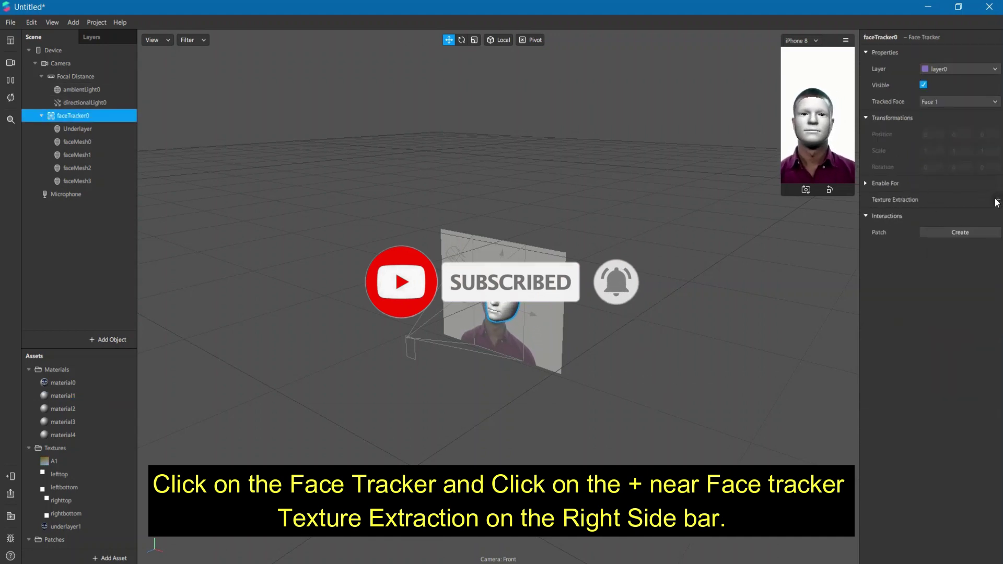
click(998, 199)
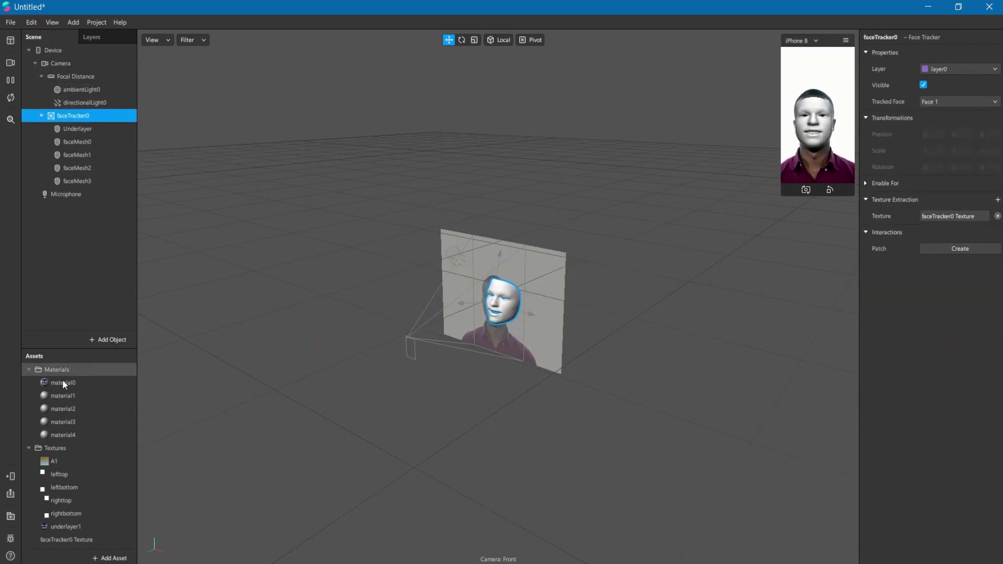
- Set material1's diffuse texture to faceTracker0 Texture and enable its alpha with the righttop texture
click(58, 397)
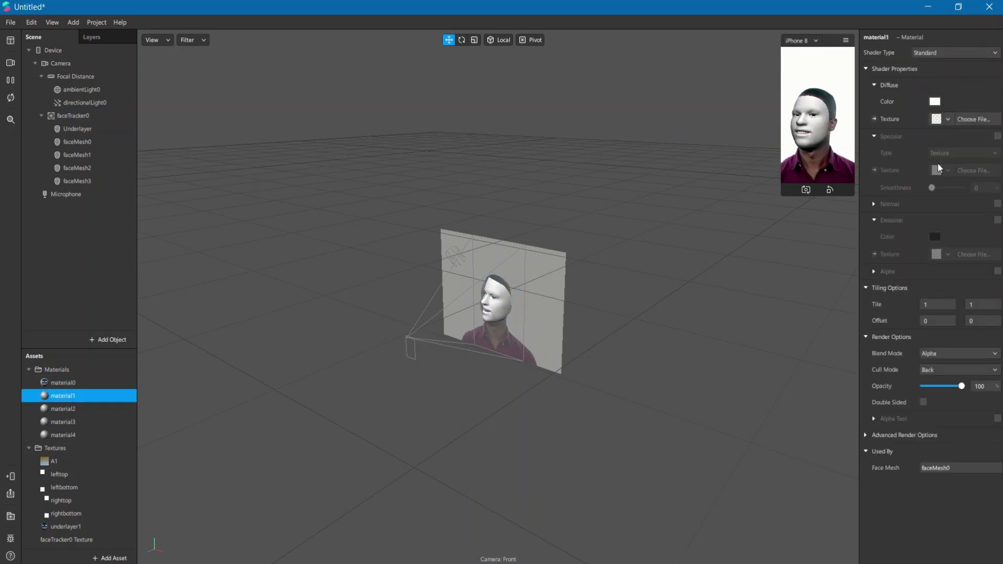
click(951, 122)
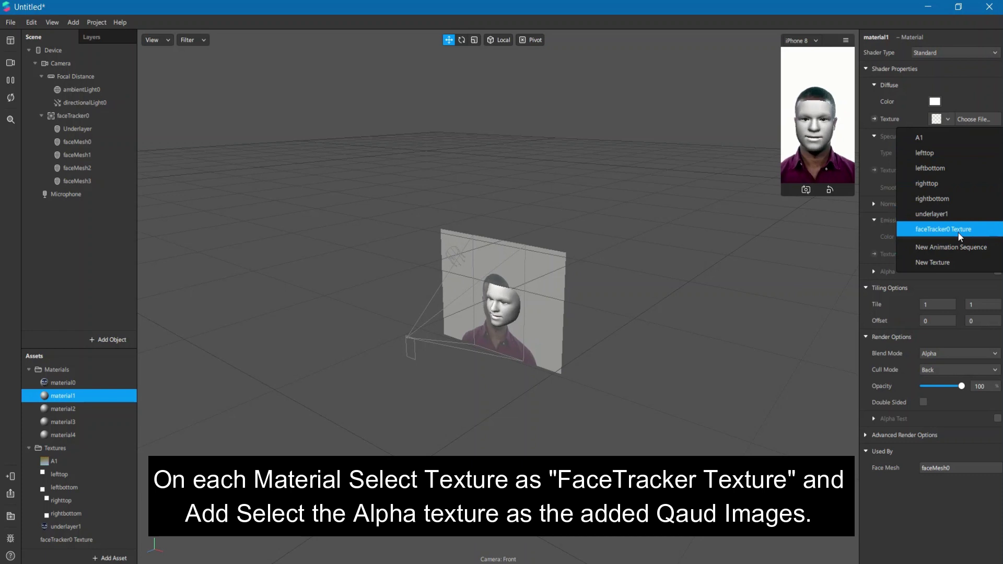
click(960, 233)
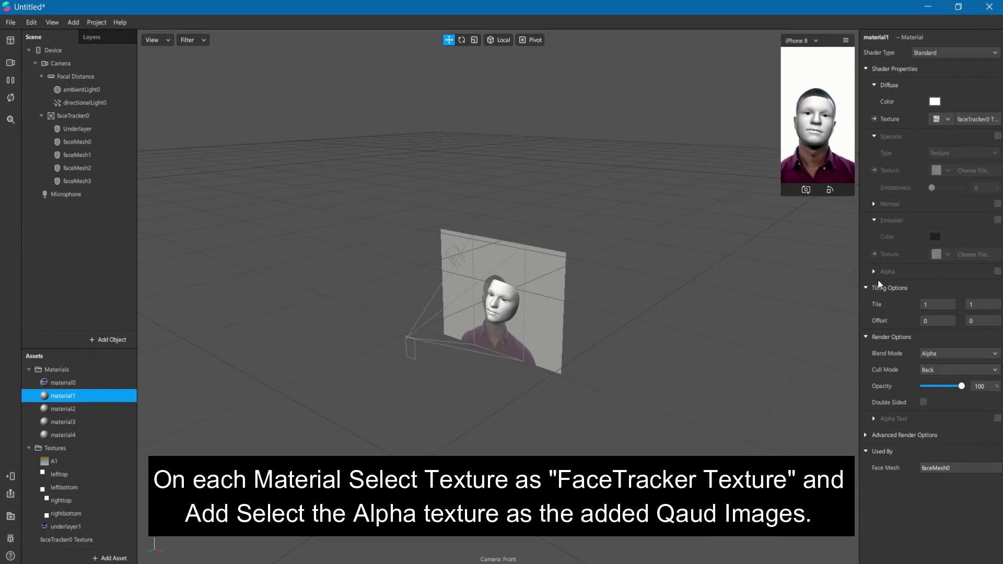
click(998, 271)
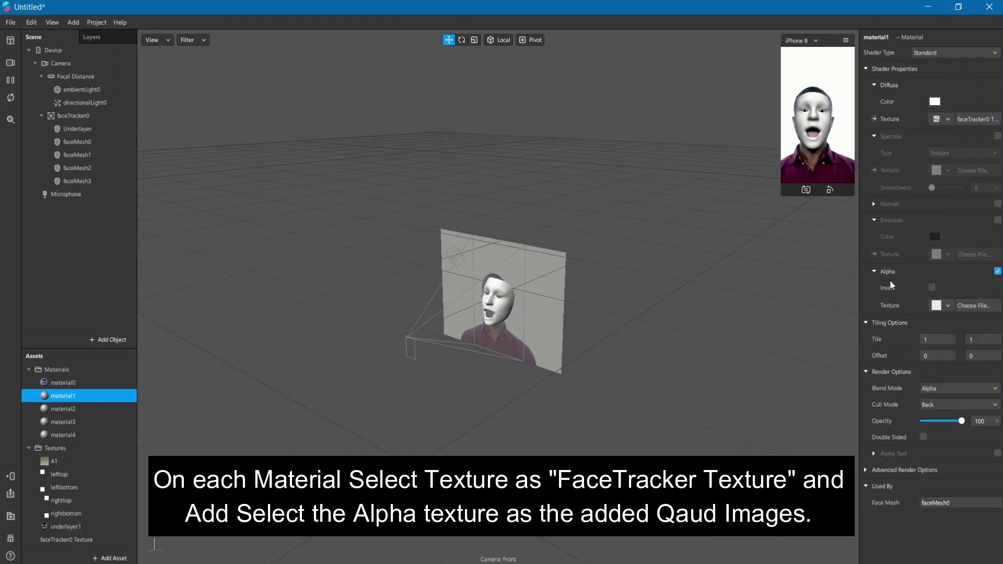
click(948, 306)
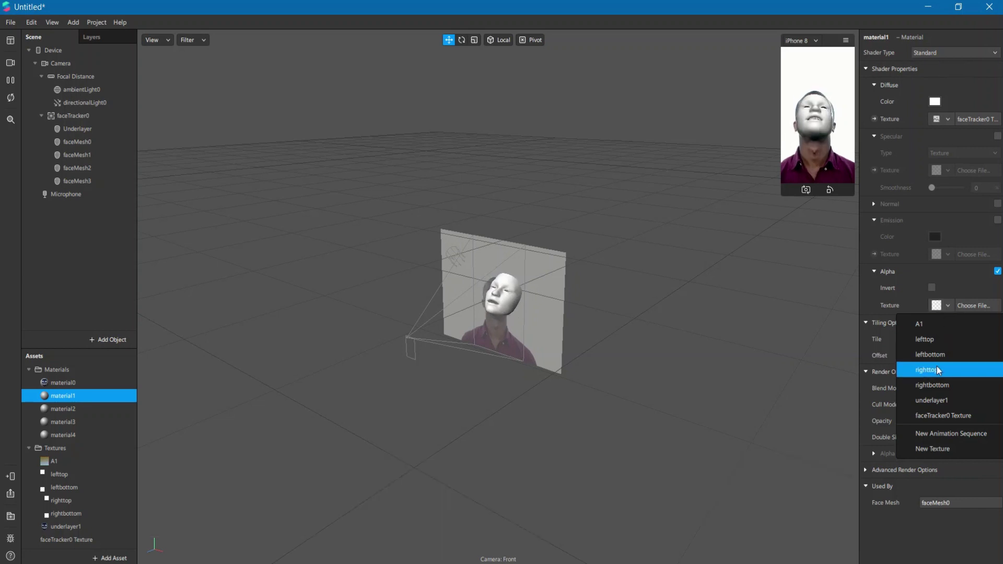
click(937, 370)
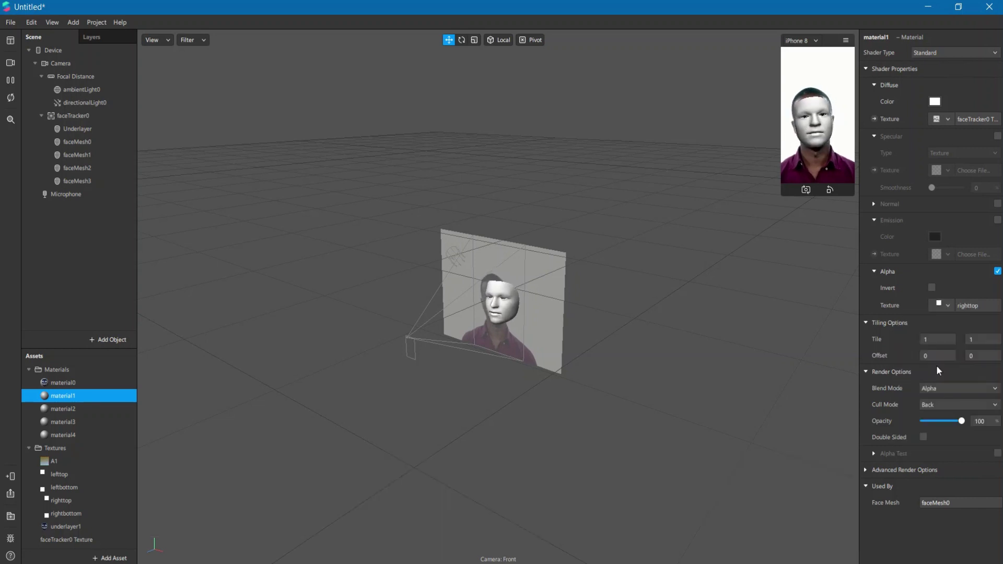
- Set material2's diffuse texture to faceTracker0 Texture and enable its alpha with the rightbottom texture
click(56, 410)
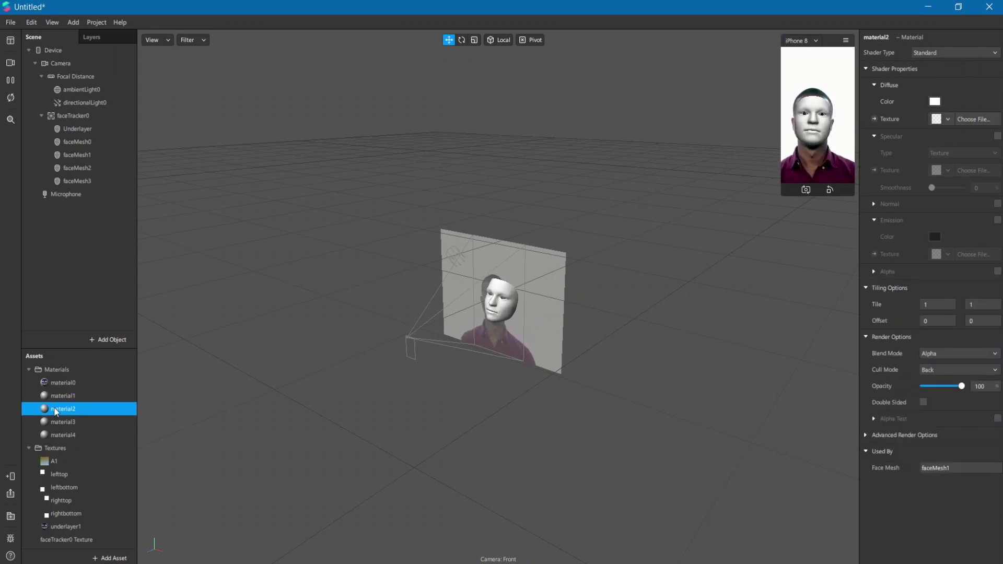
click(949, 119)
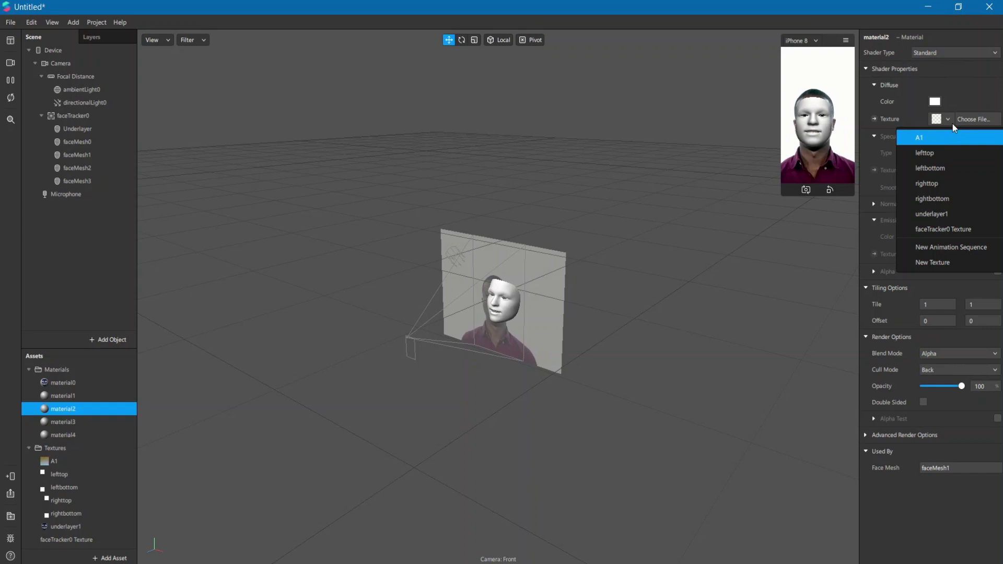
click(943, 229)
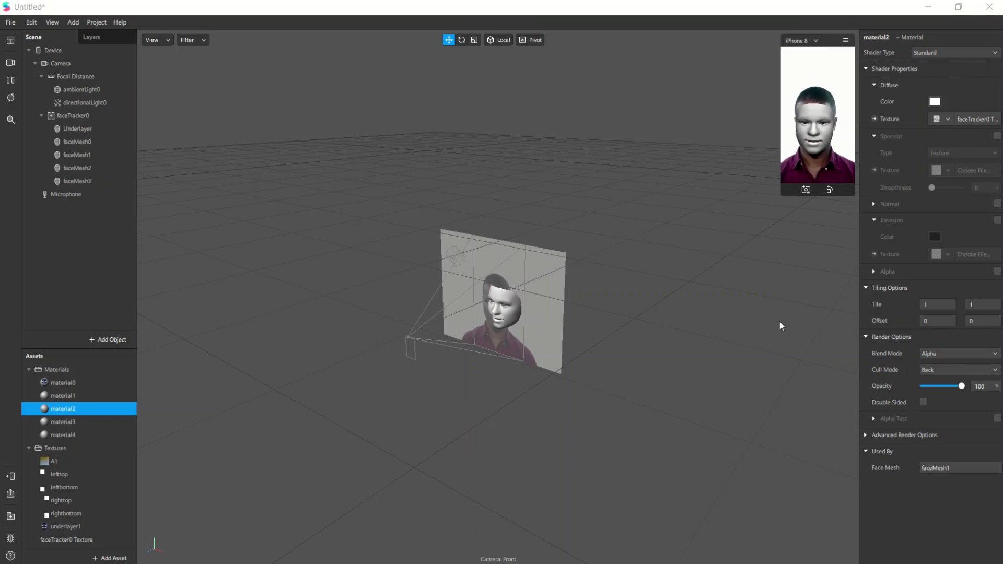
click(870, 272)
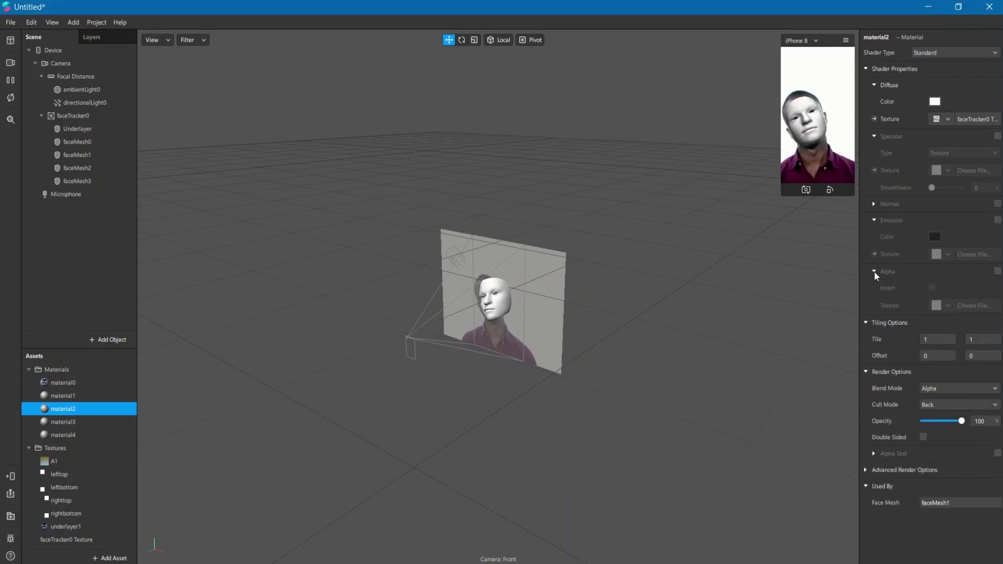
click(998, 272)
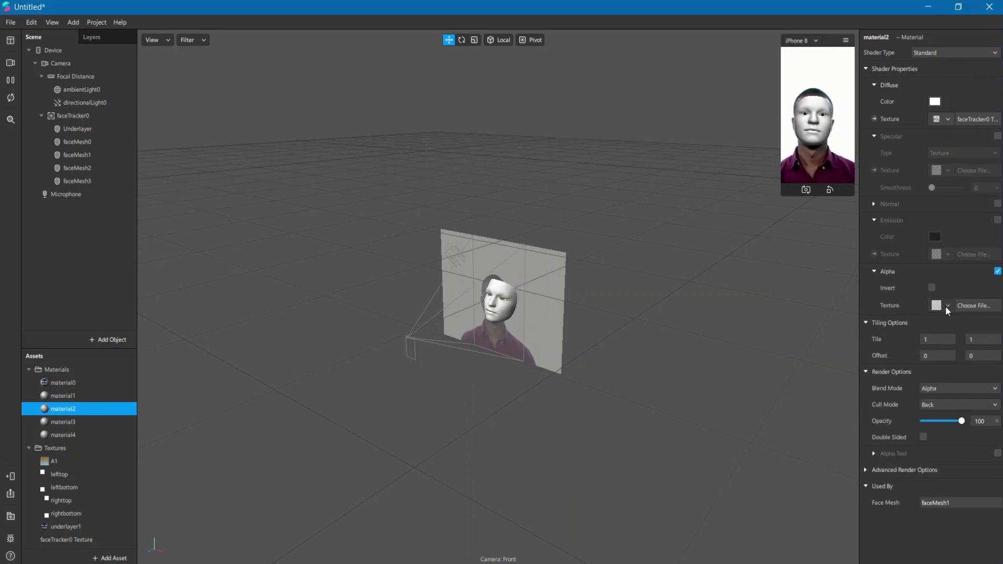
click(946, 306)
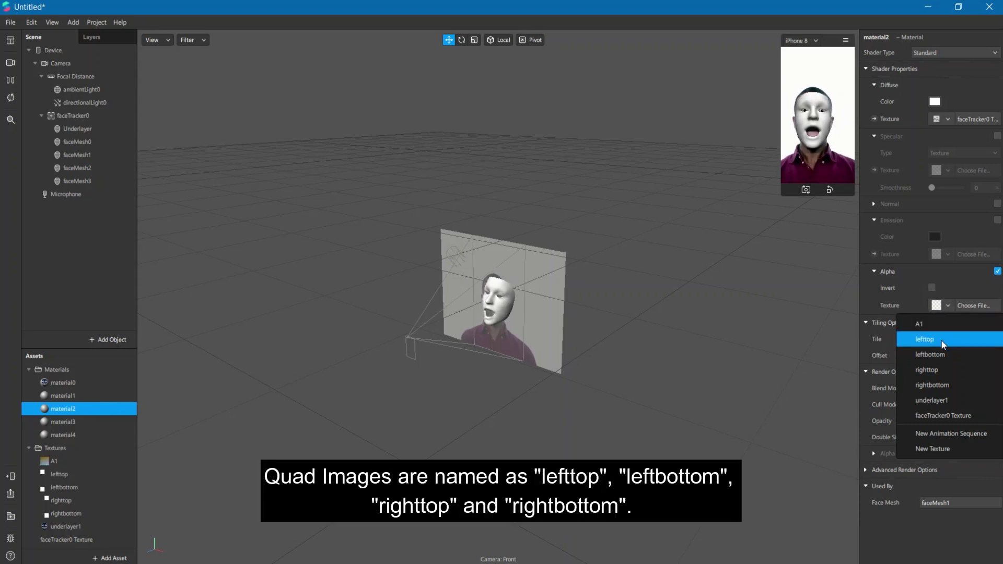
click(936, 386)
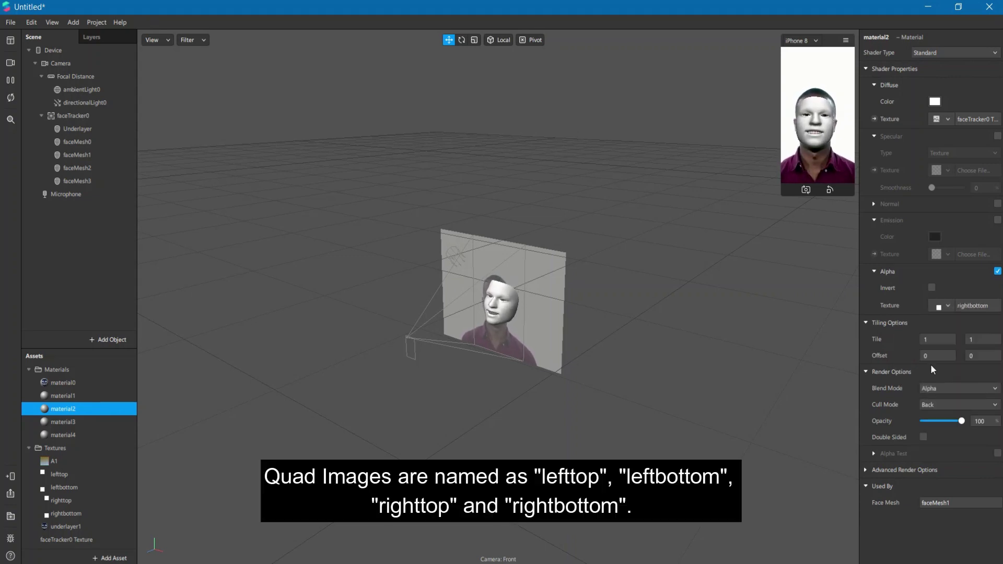
- Set material3's diffuse texture to faceTracker0 Texture and enable its alpha with the lefttop texture
click(92, 422)
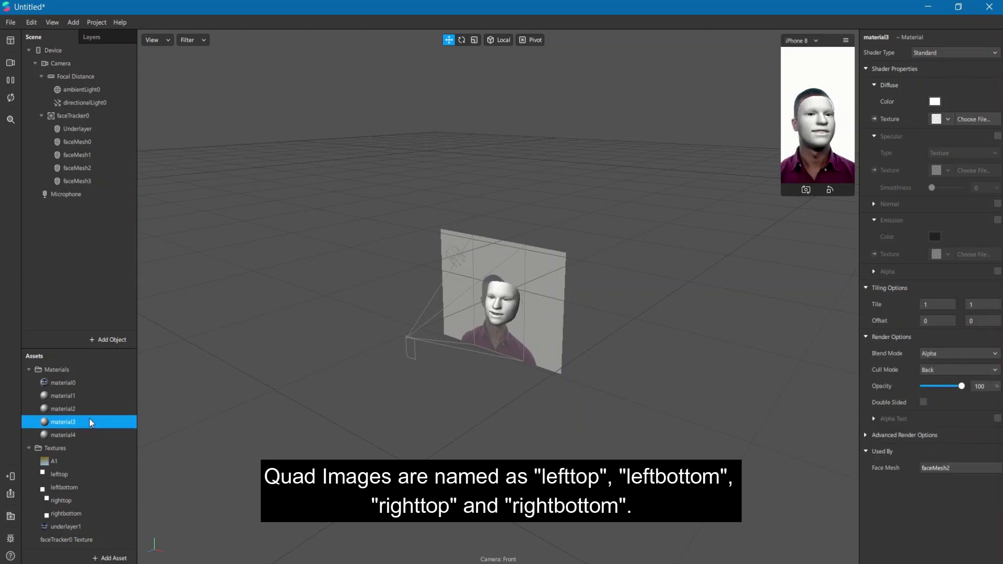
click(948, 119)
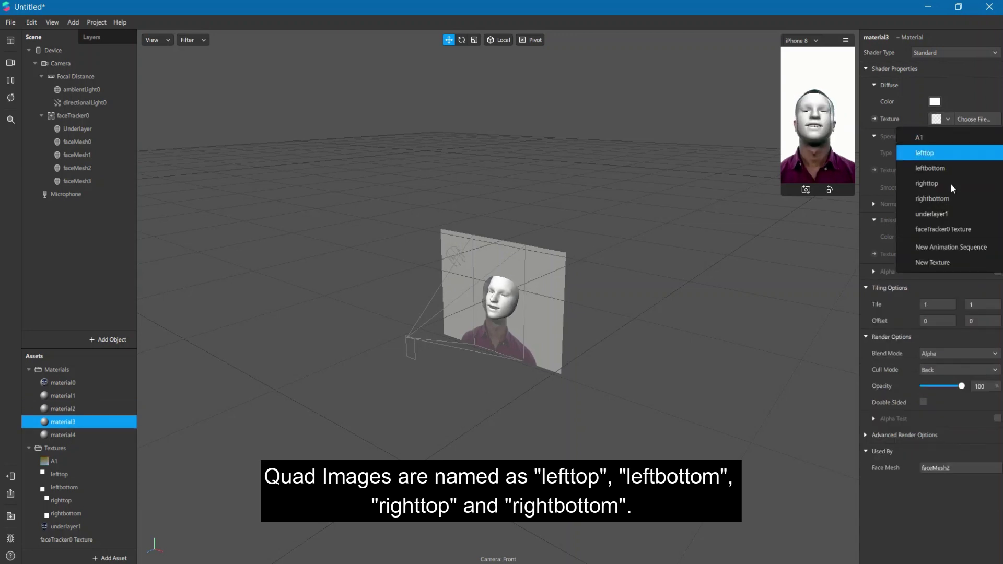
click(947, 231)
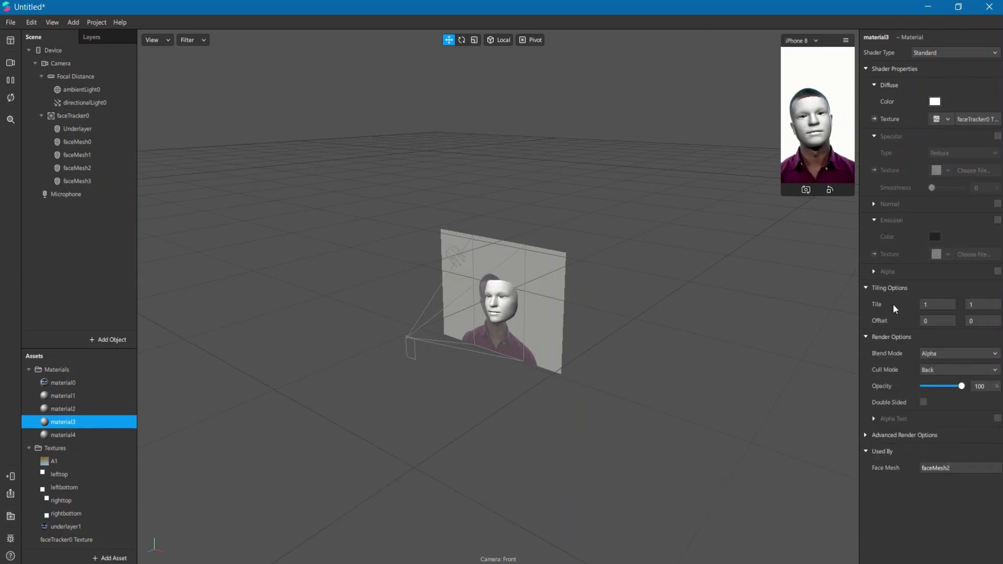
click(998, 272)
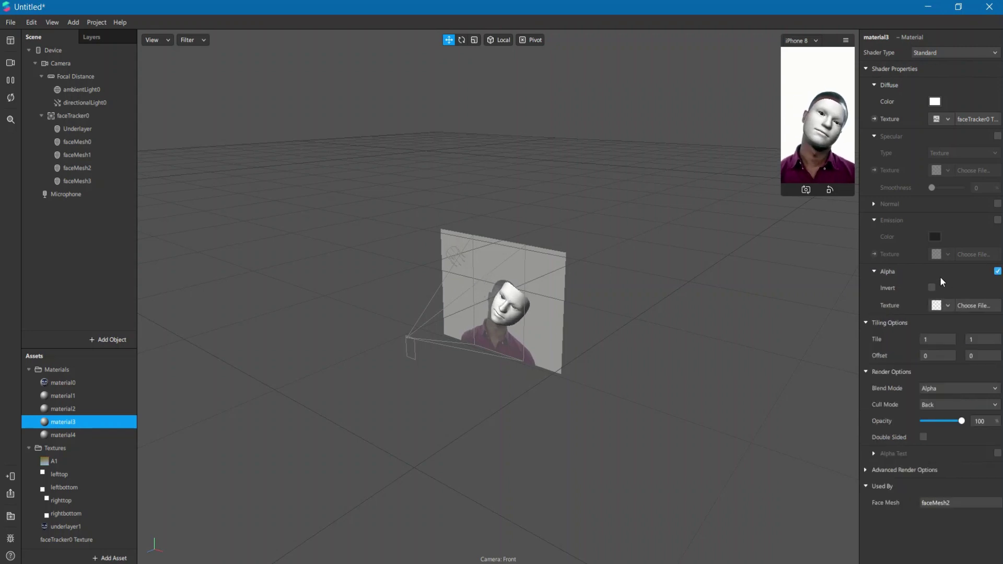
click(949, 307)
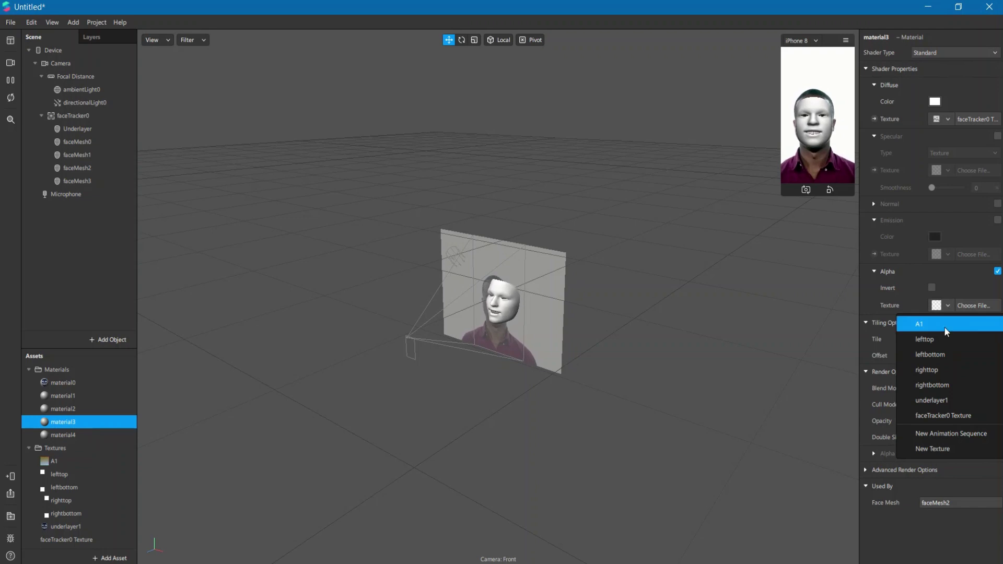
click(932, 339)
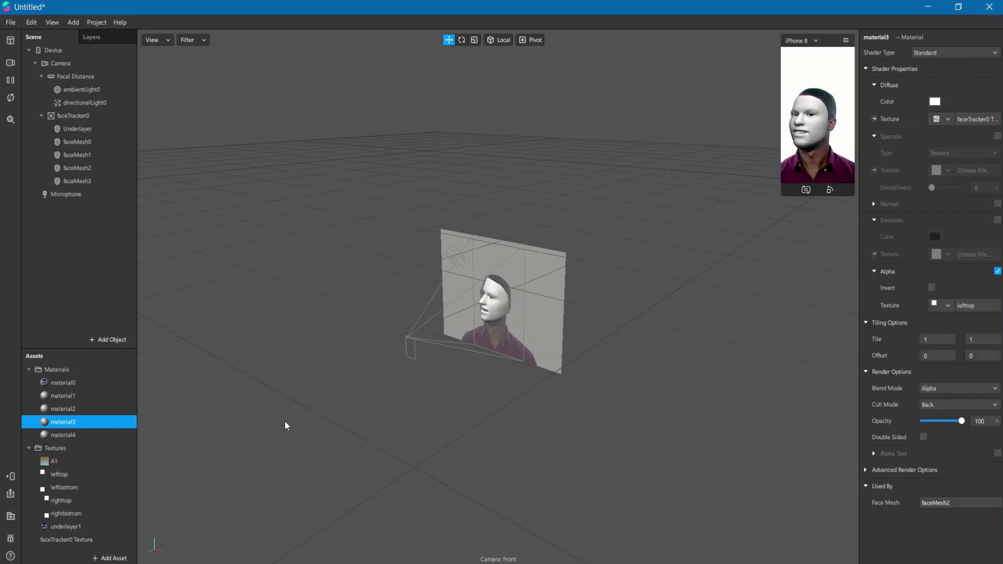
- Set material4's diffuse texture to faceTracker0 Texture and enable its alpha with the leftbottom texture
click(86, 436)
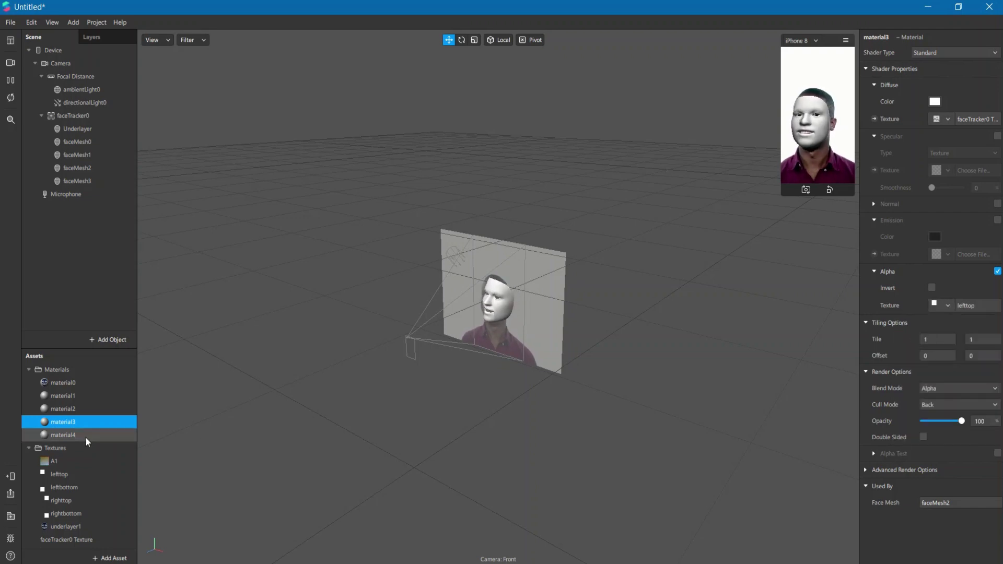
click(952, 124)
click(944, 229)
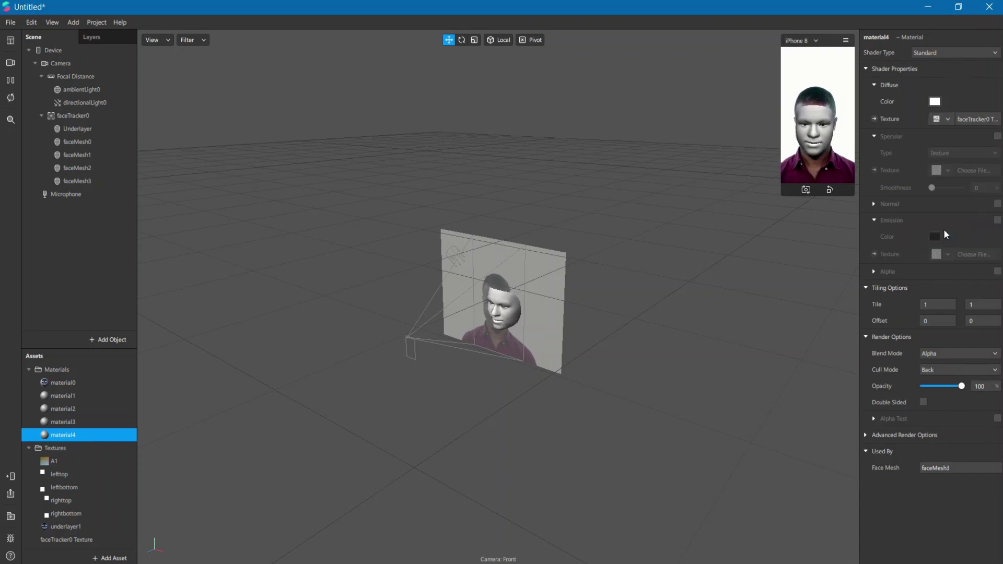
click(997, 271)
click(998, 271)
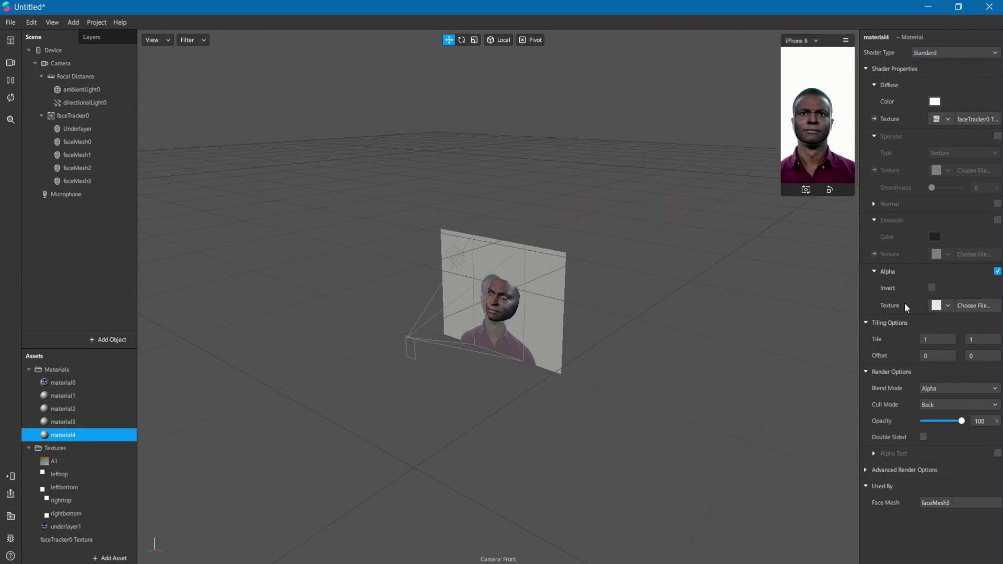
click(947, 305)
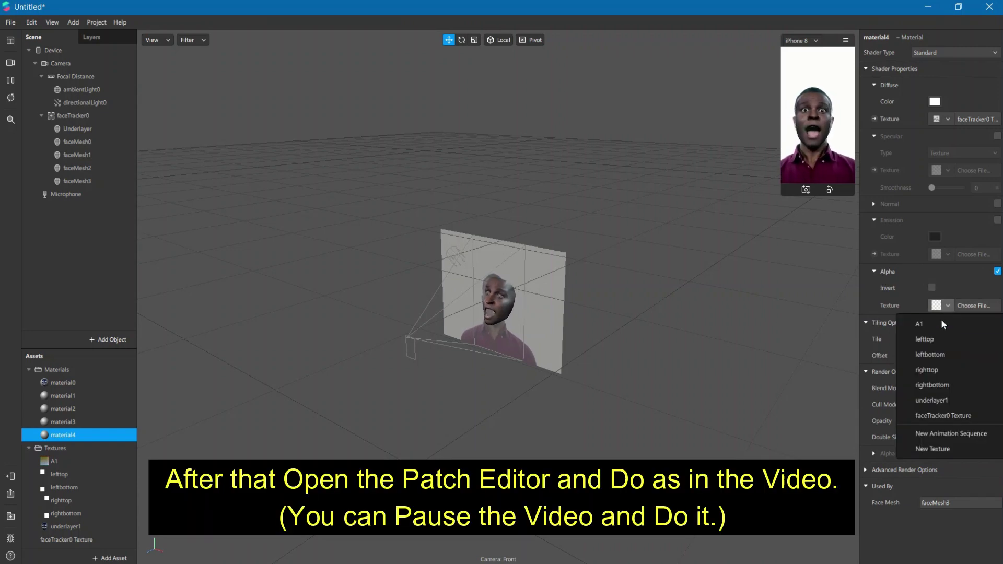
click(951, 354)
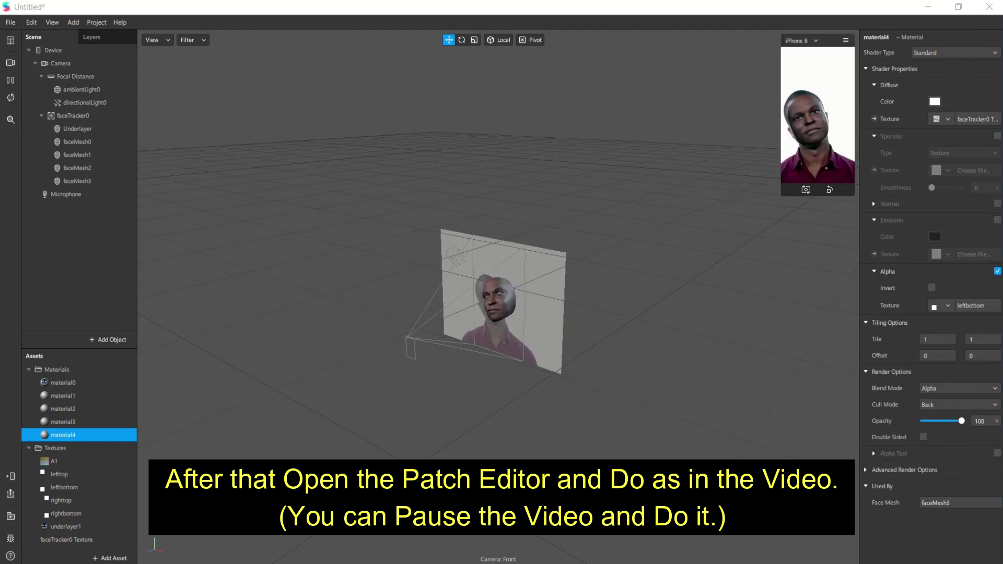
- Show the Patch Editor and enlarge it to cover most of the area below the scene view
click(52, 22)
click(62, 39)
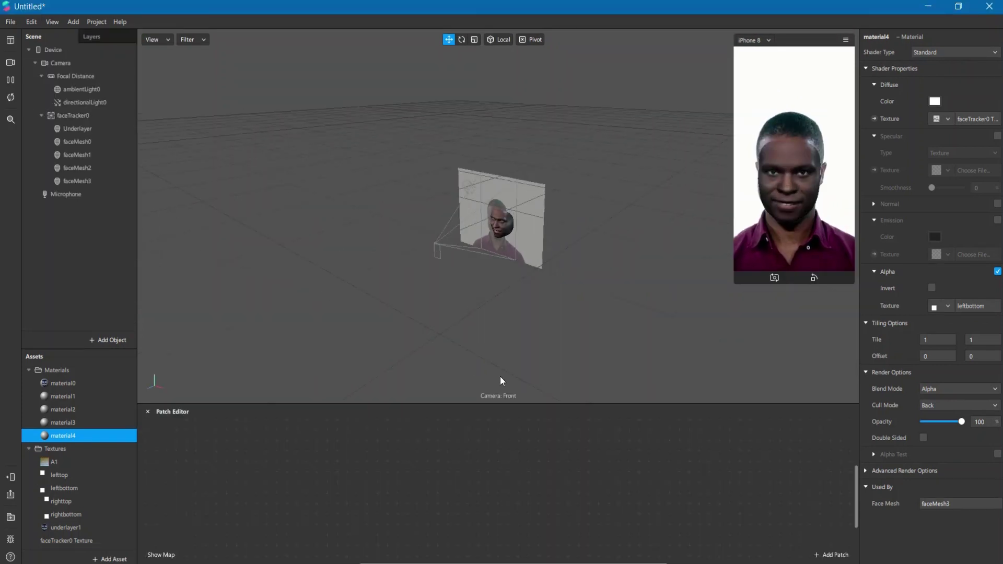
drag(483, 343, 490, 202)
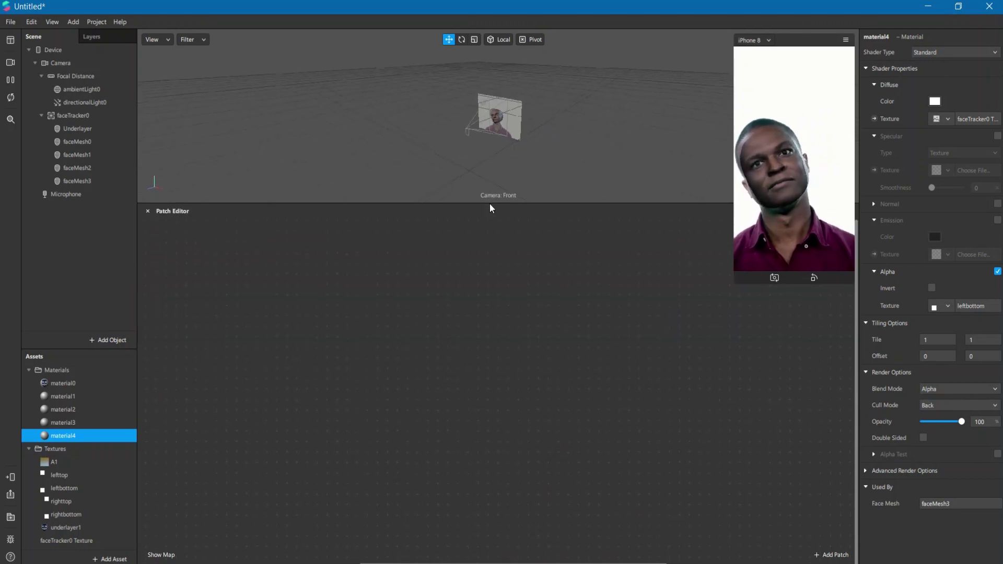
- Add a Face Finder patch to the empty patch graph
right_click(208, 371)
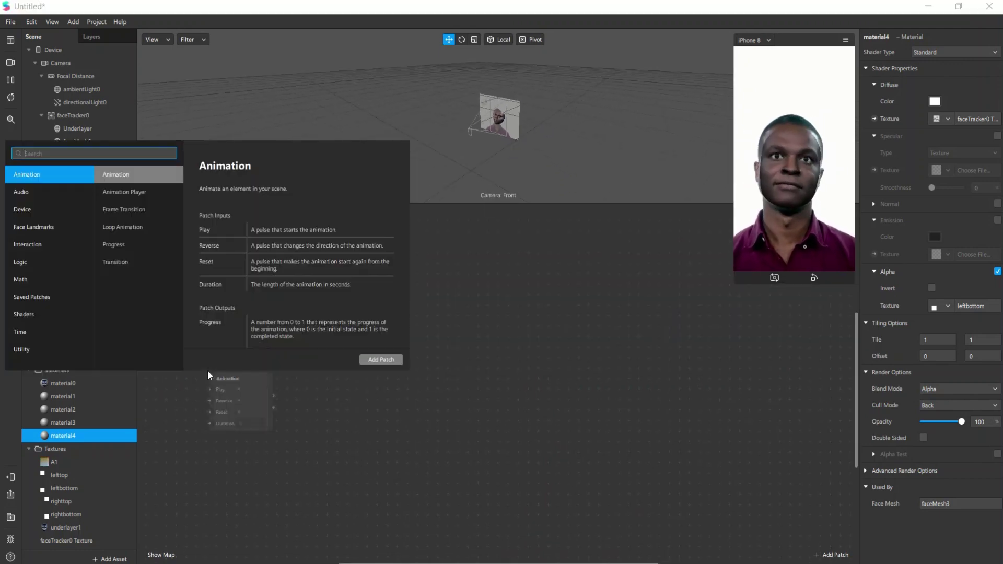
text(f)
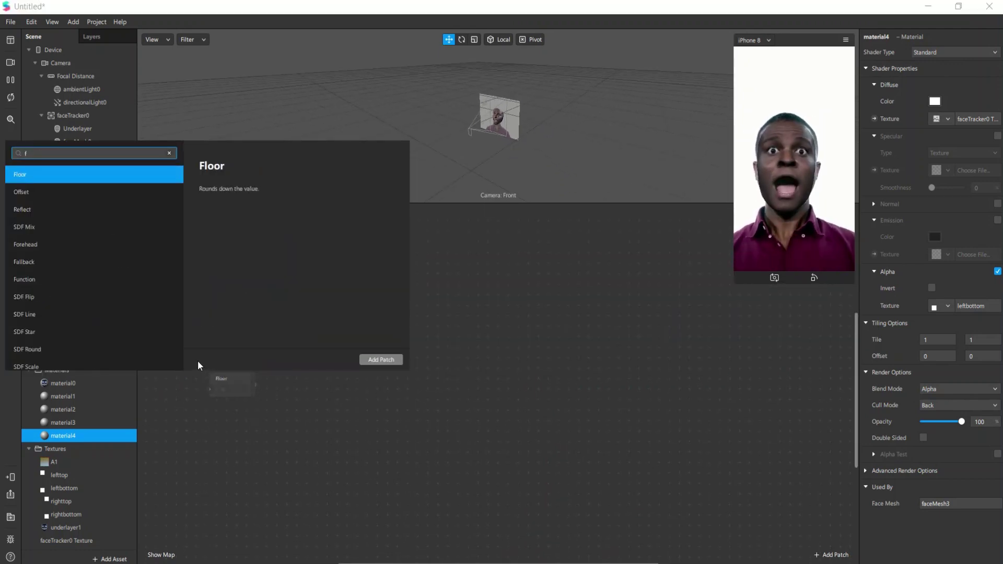
text(ace)
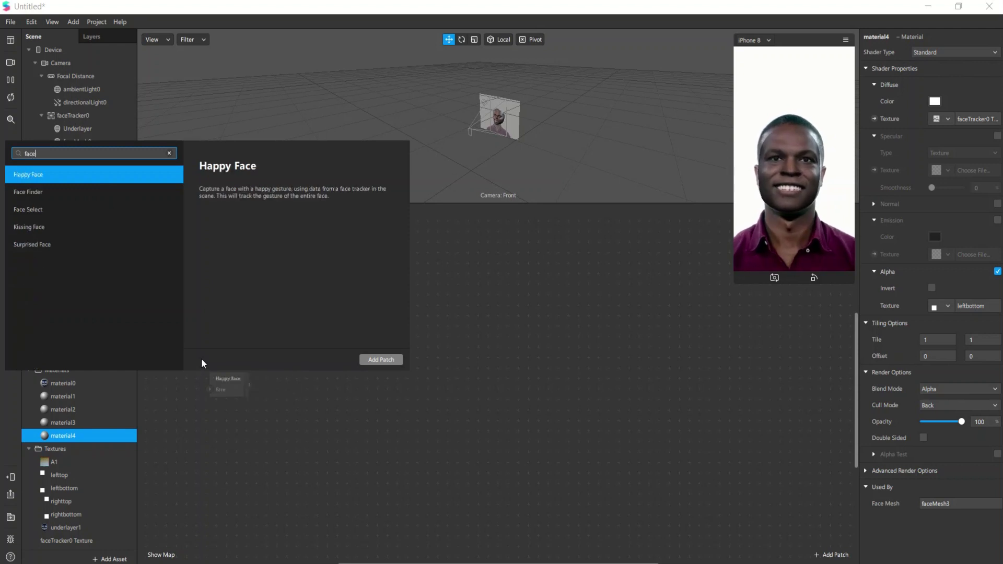
key(Down)
key(Return)
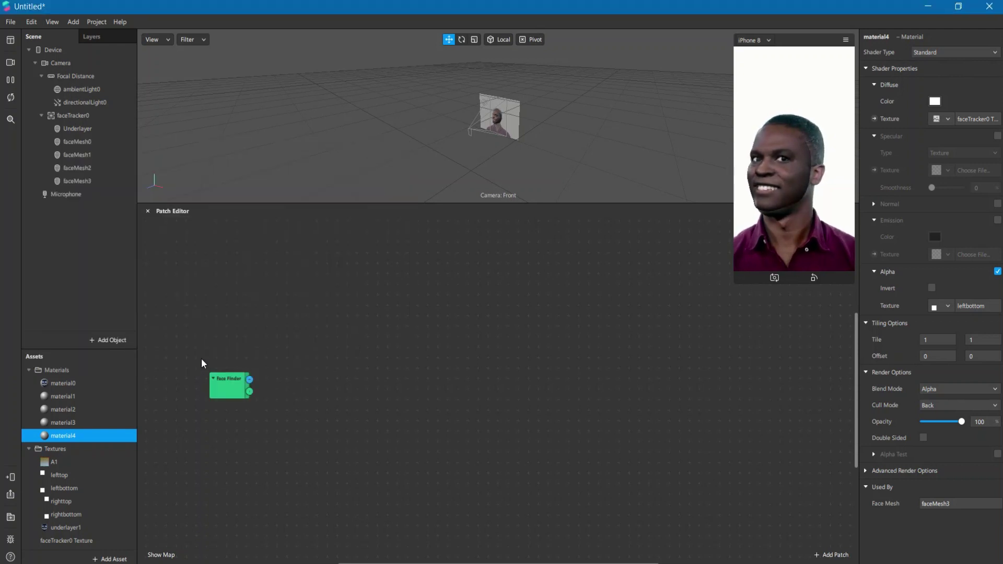
- Add a Face Select patch with its Faces input connected to the Face Finder's first output
drag(316, 341, 292, 339)
text(face)
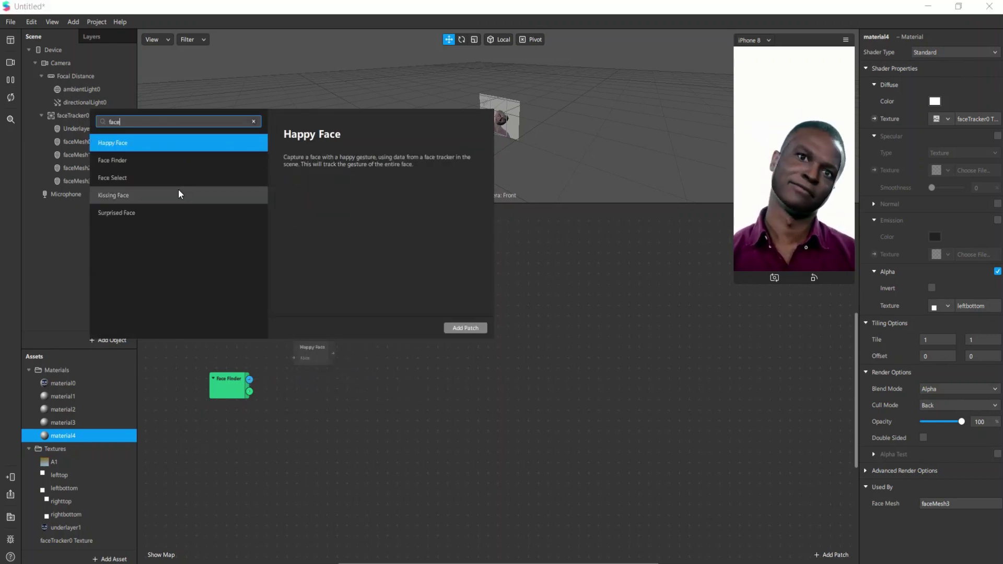
click(143, 177)
double_click(143, 178)
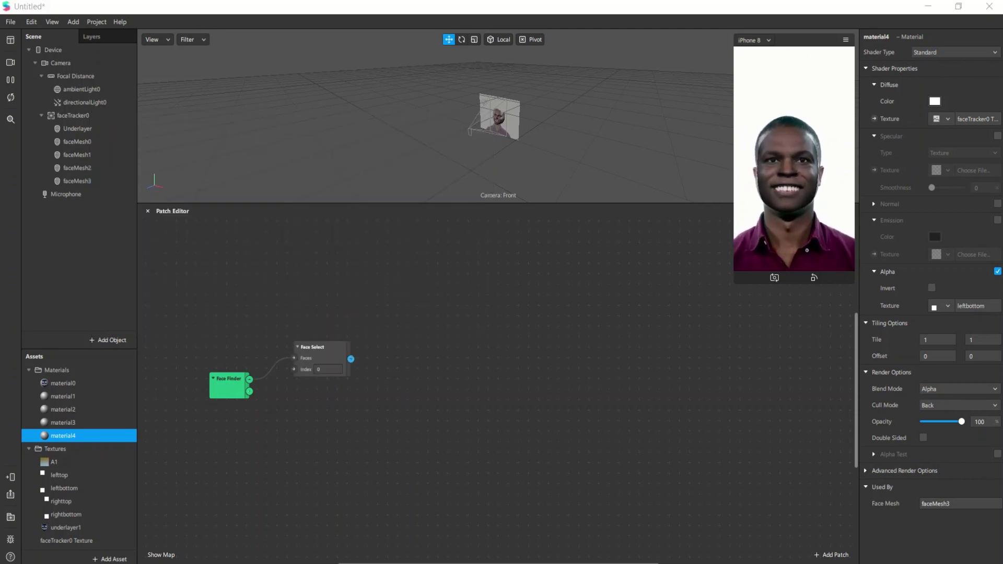
- Add a Mouth Open patch fed by Face Select and a Pulse patch fed by the Mouth Open output
drag(352, 360, 382, 357)
text(mouth)
key(Return)
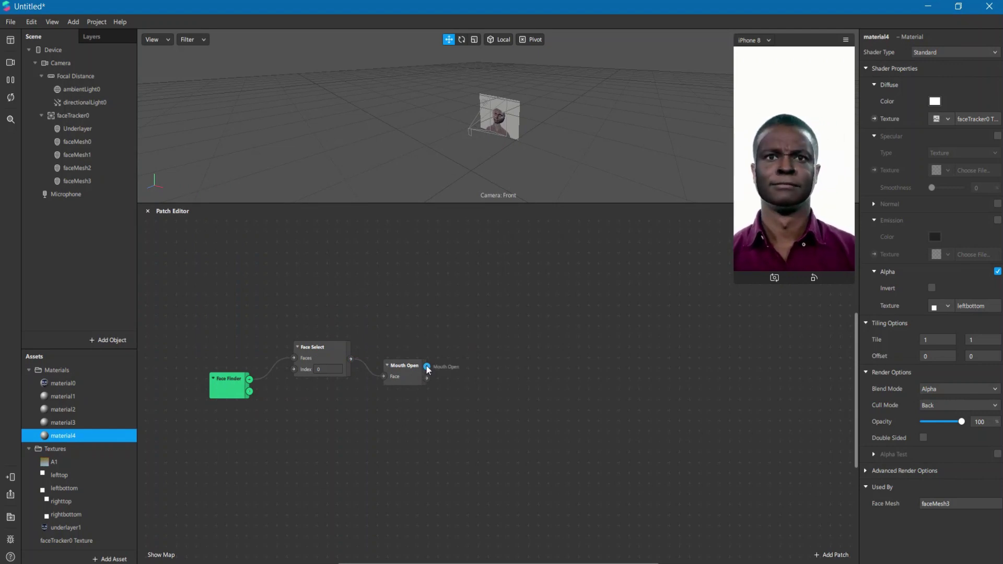
drag(448, 343, 448, 344)
text(pul)
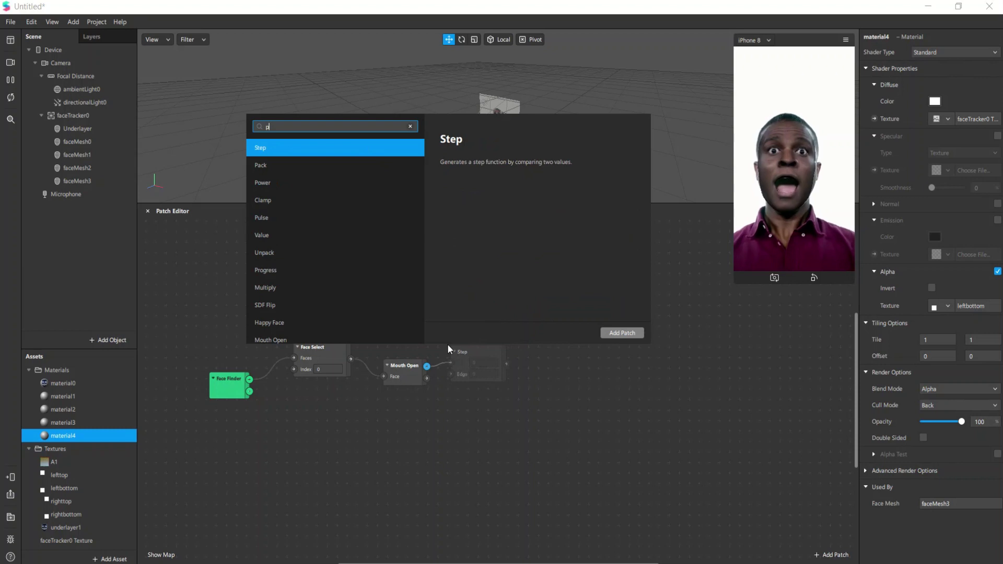
key(Return)
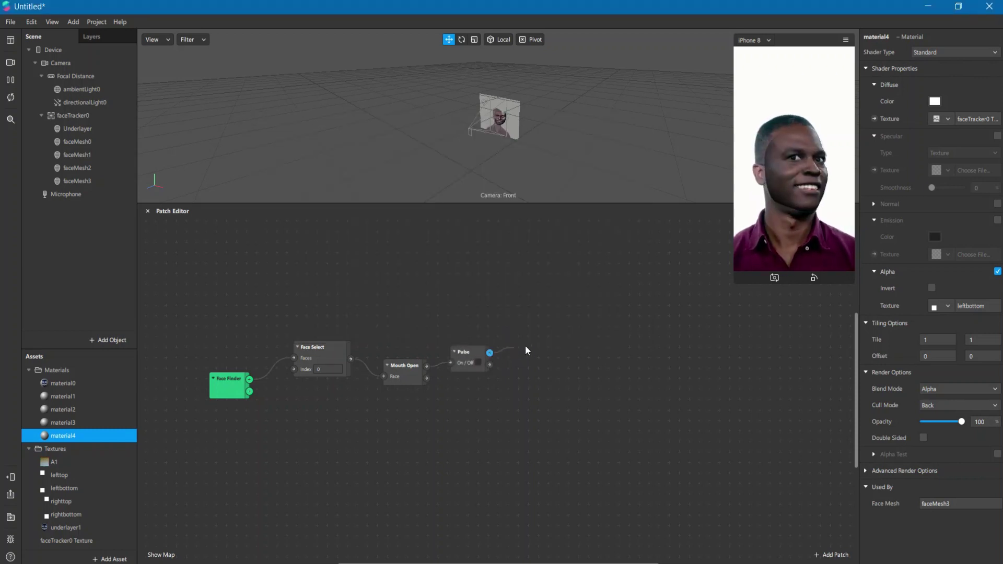
- Add an Animation patch with its Play and Reverse inputs connected to the Pulse patch's two outputs, and place it close to Pulse
drag(526, 347, 525, 346)
text(anim)
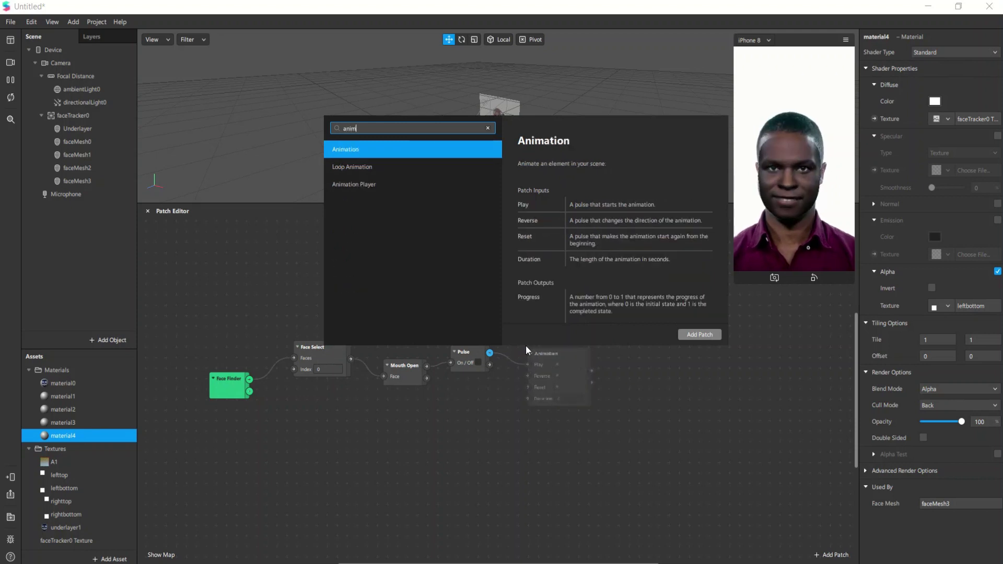
key(Return)
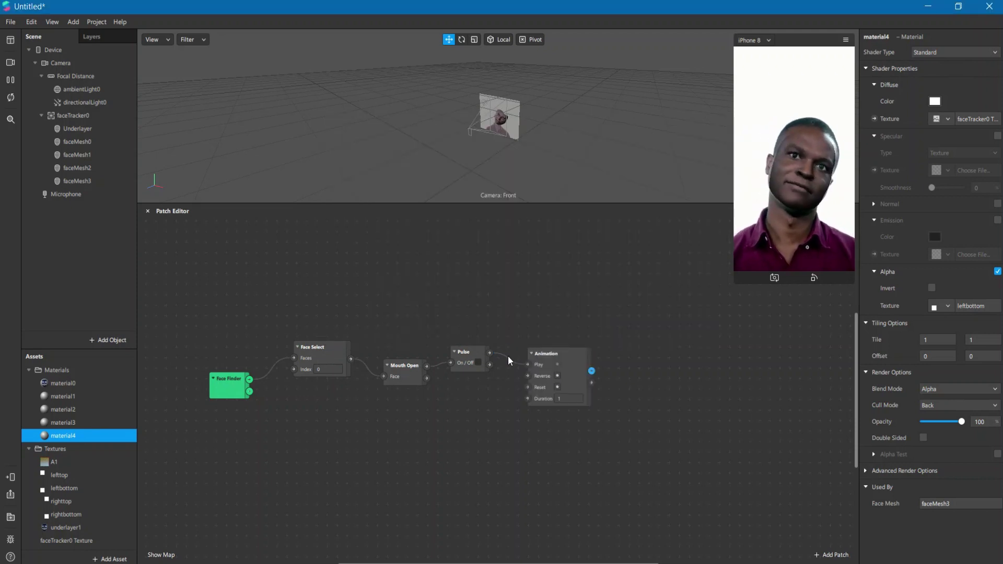
drag(489, 365, 540, 357)
click(550, 356)
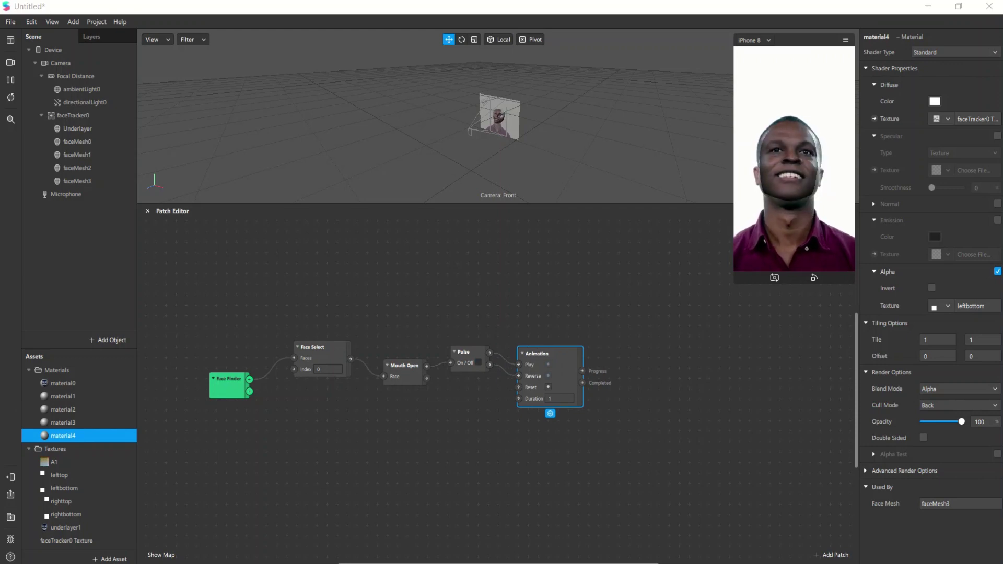
click(656, 373)
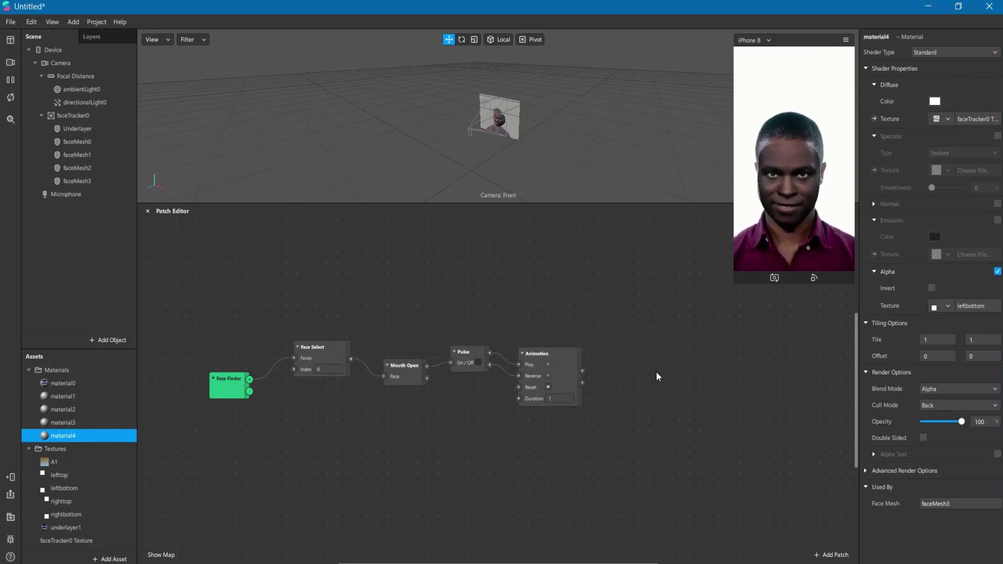
- Add a Transition patch driven by the Animation's Progress output and set its curve to Quadratic Out
drag(582, 370, 614, 353)
text(trans)
key(Return)
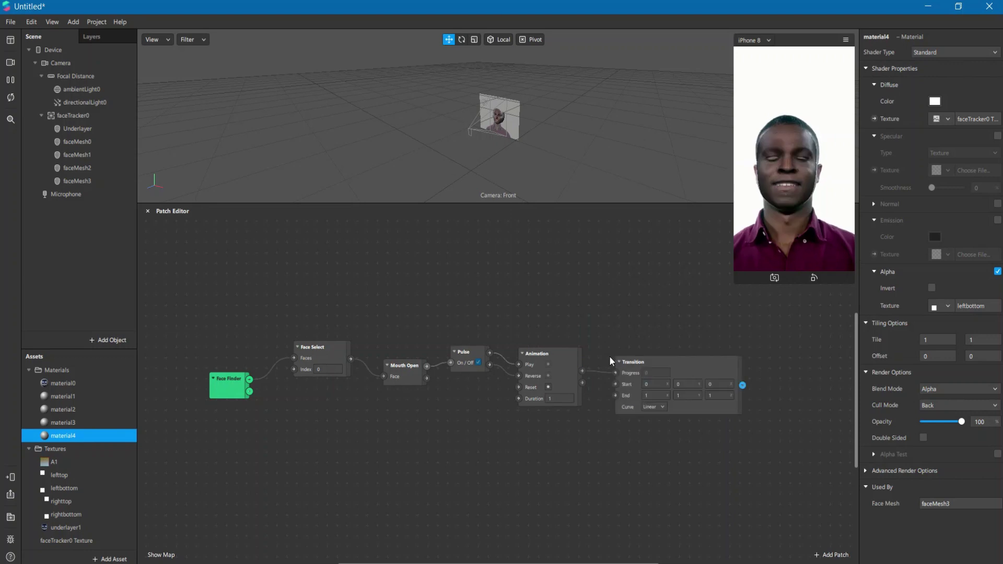
click(652, 407)
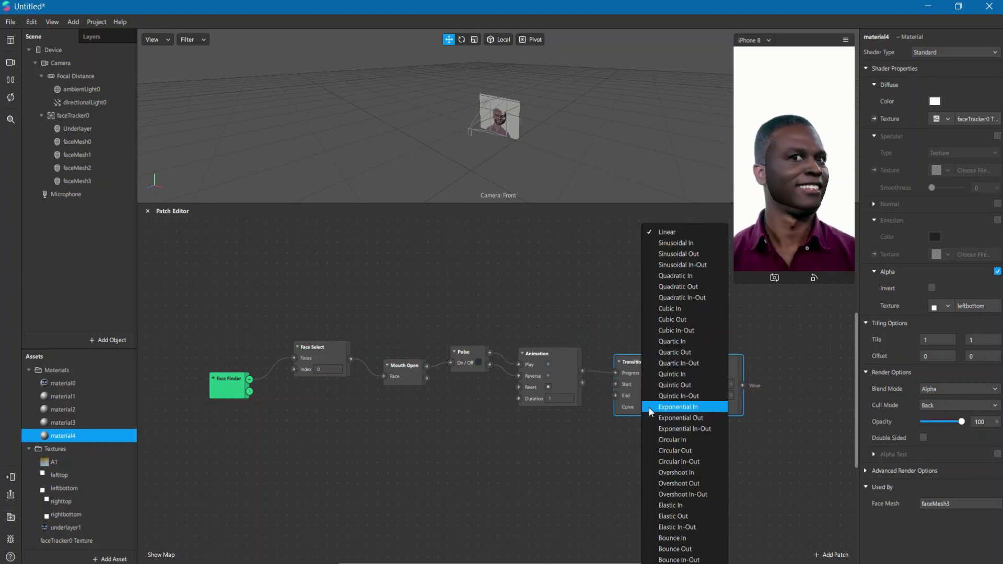
click(716, 290)
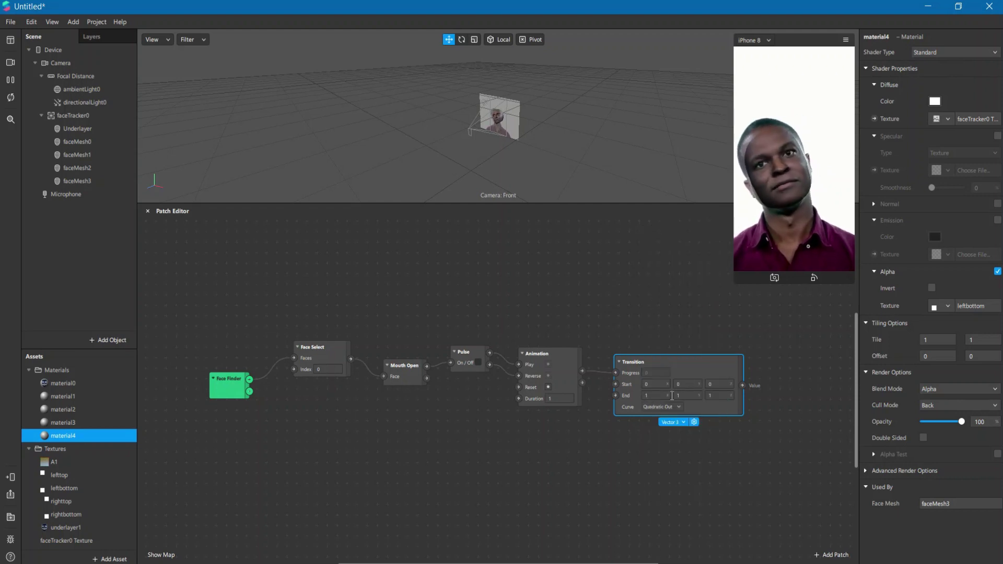
- Set the Transition patch's End values to -0.03, 0.03 and 0.01
click(644, 397)
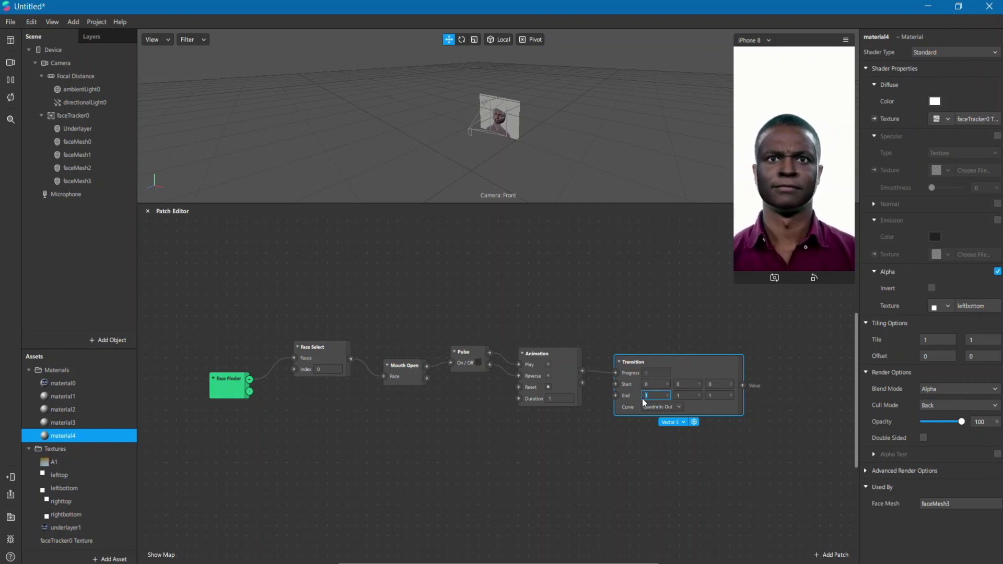
text(-0)
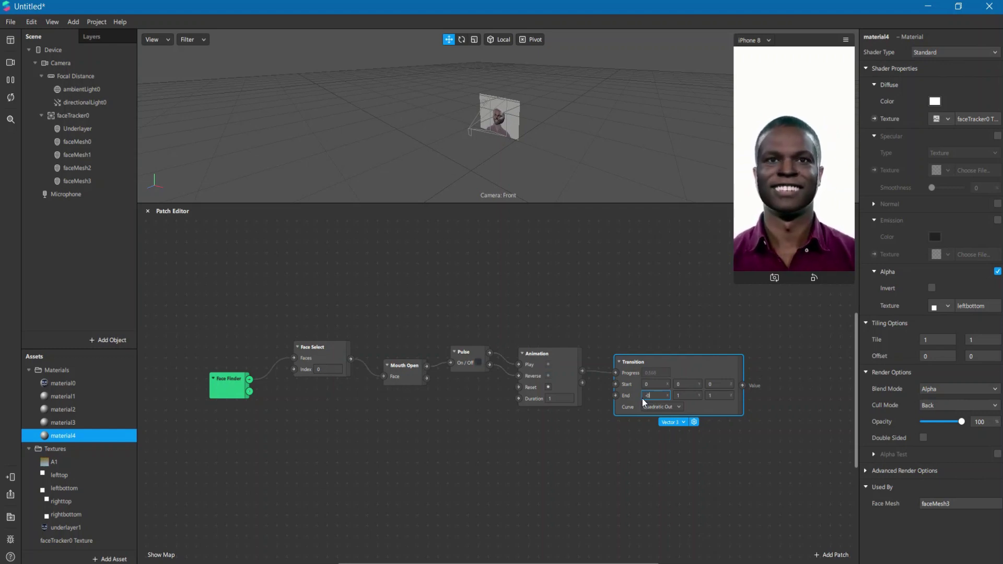
text(.03)
key(Tab)
key(BackSpace)
text(0.03)
key(Tab)
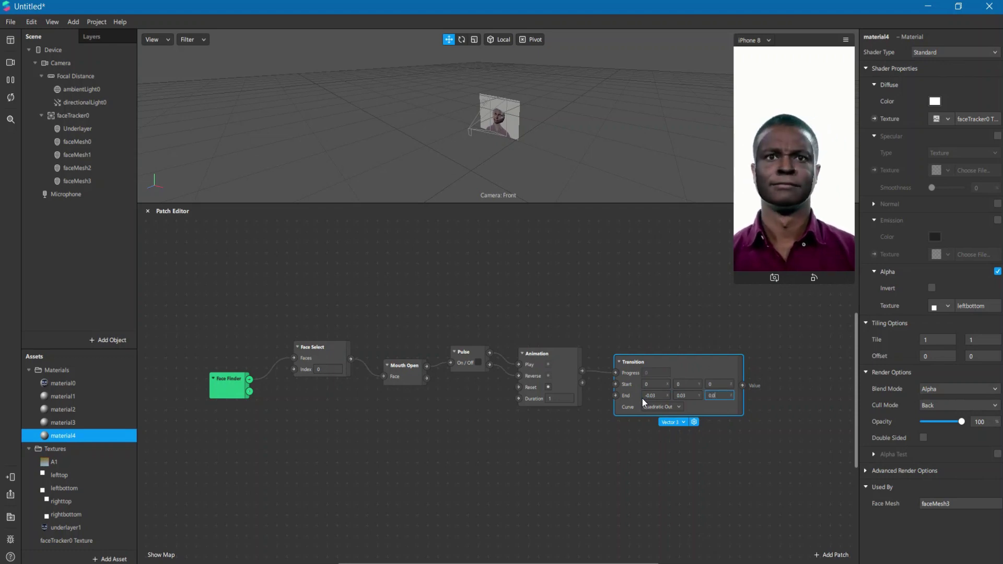
click(584, 505)
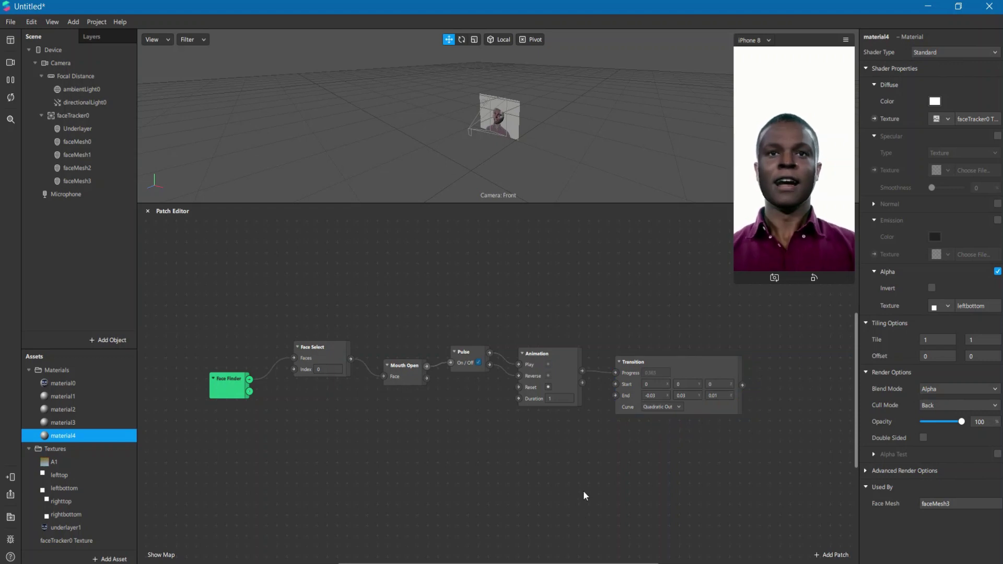
- Move the Transition patch higher in the graph and place a duplicate of it directly below
drag(675, 366, 675, 289)
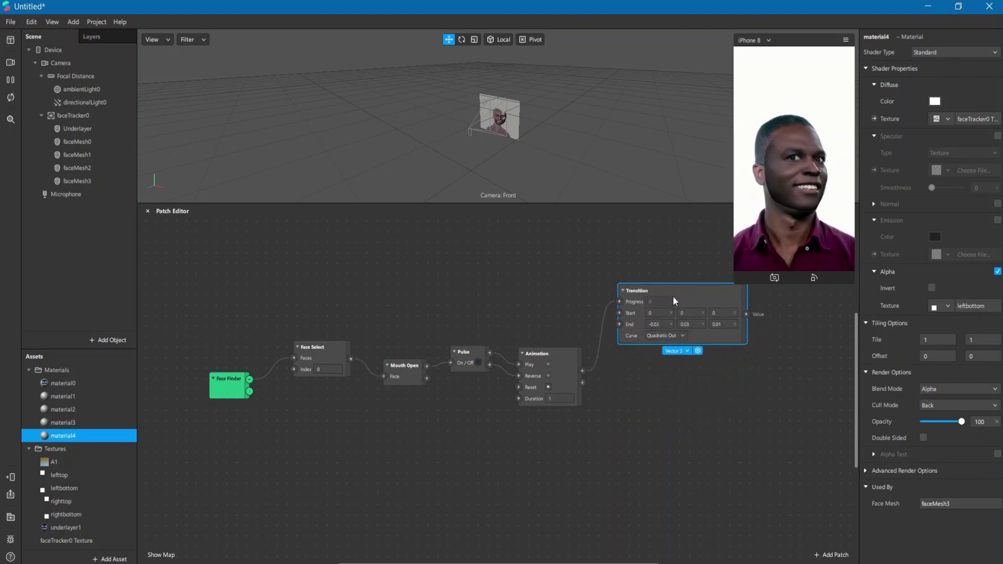
click(655, 387)
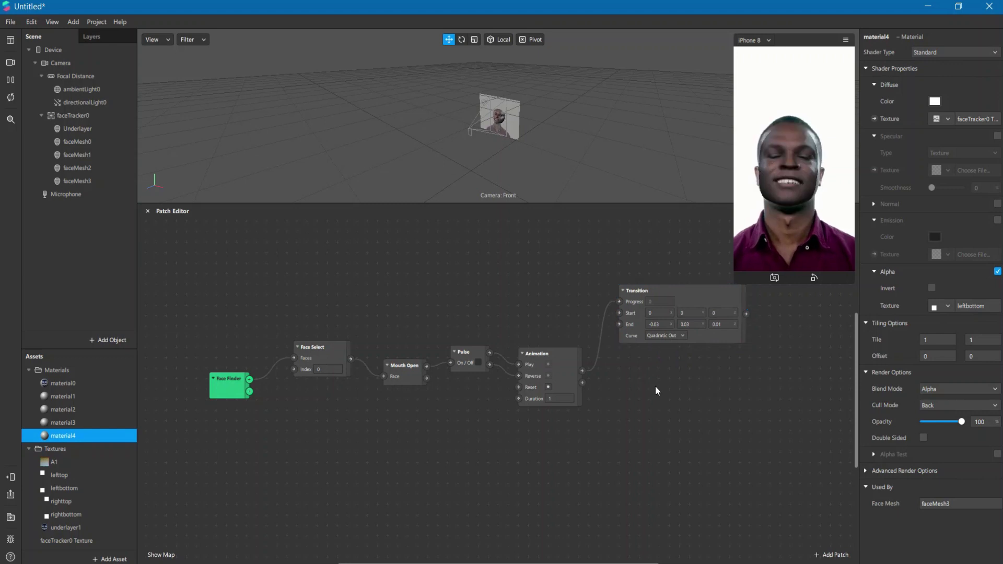
key(ctrl+v)
drag(700, 318, 676, 381)
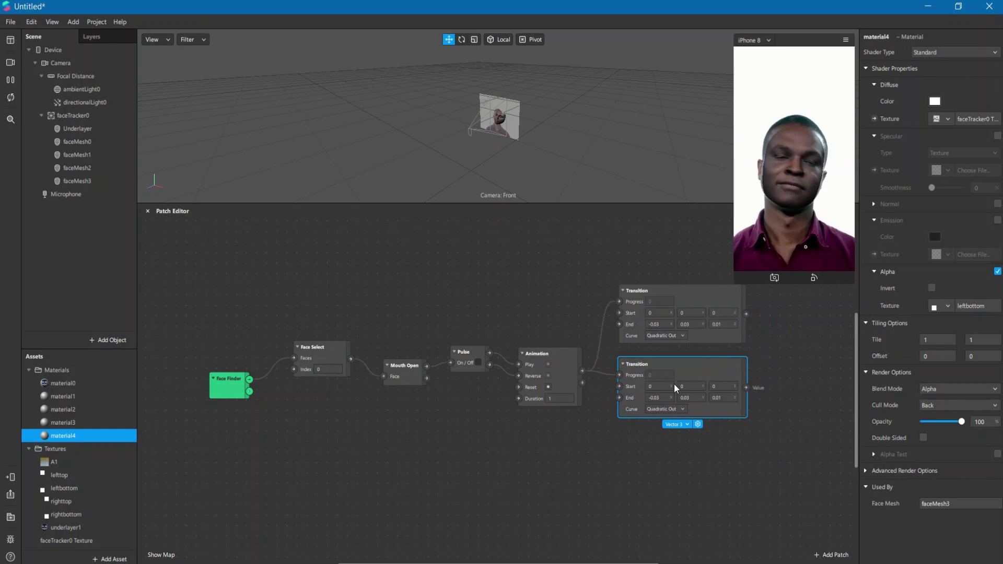
- Set the first End value of the second Transition patch to 0.03
click(662, 399)
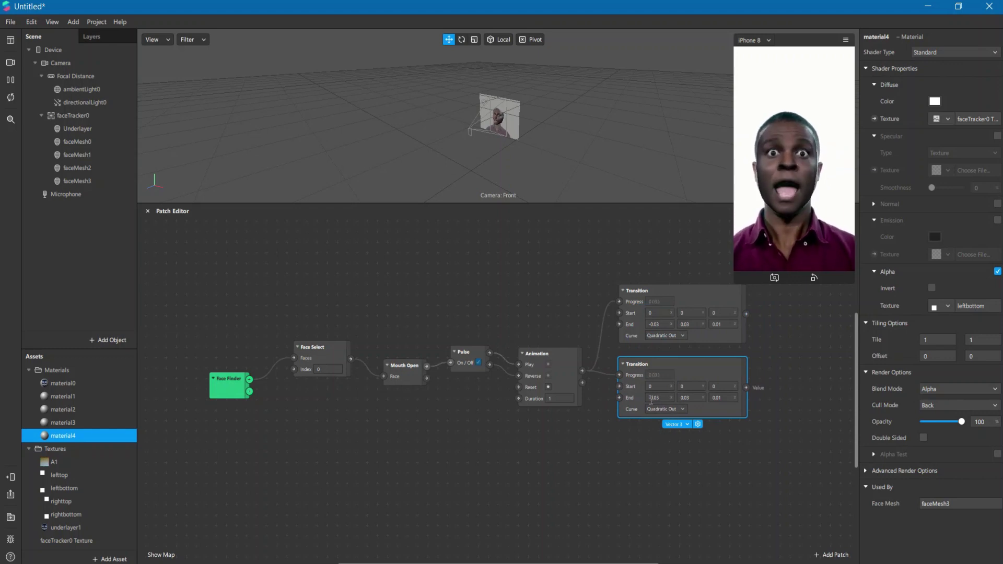
key(Delete)
click(628, 422)
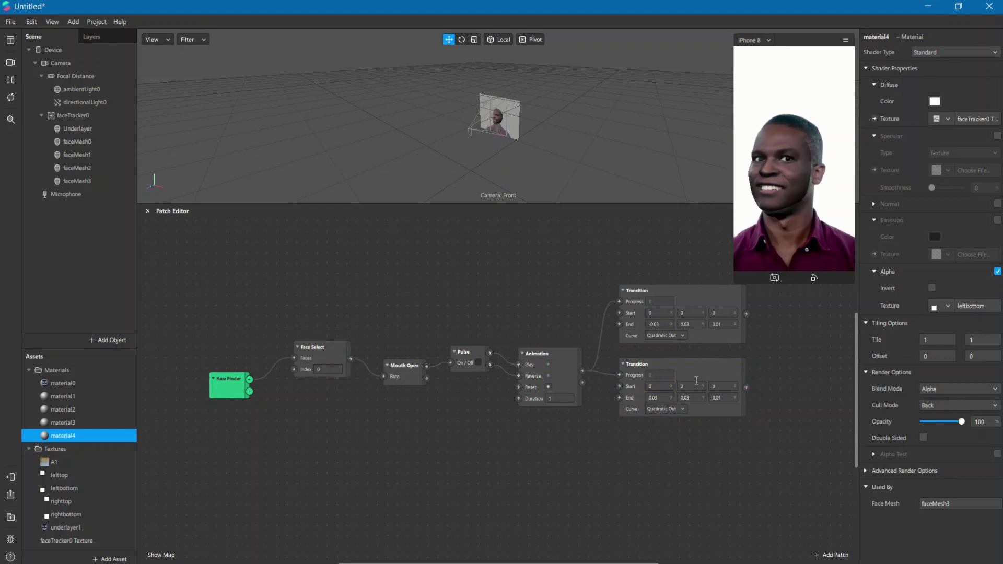
click(714, 383)
click(634, 480)
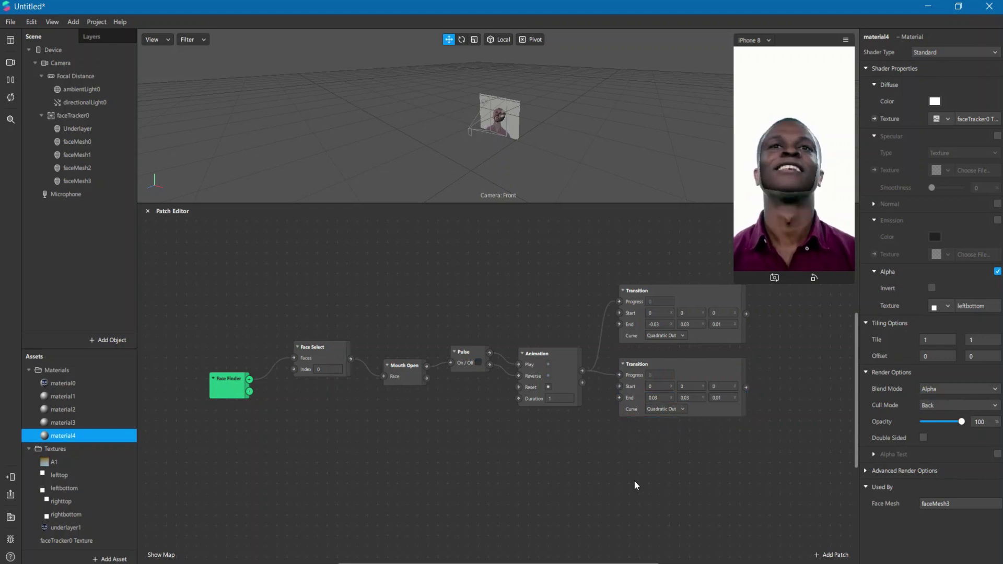
- Duplicate the second Transition patch below it and set the copy's second End value to -0.03
key(ctrl+v)
drag(690, 388, 678, 440)
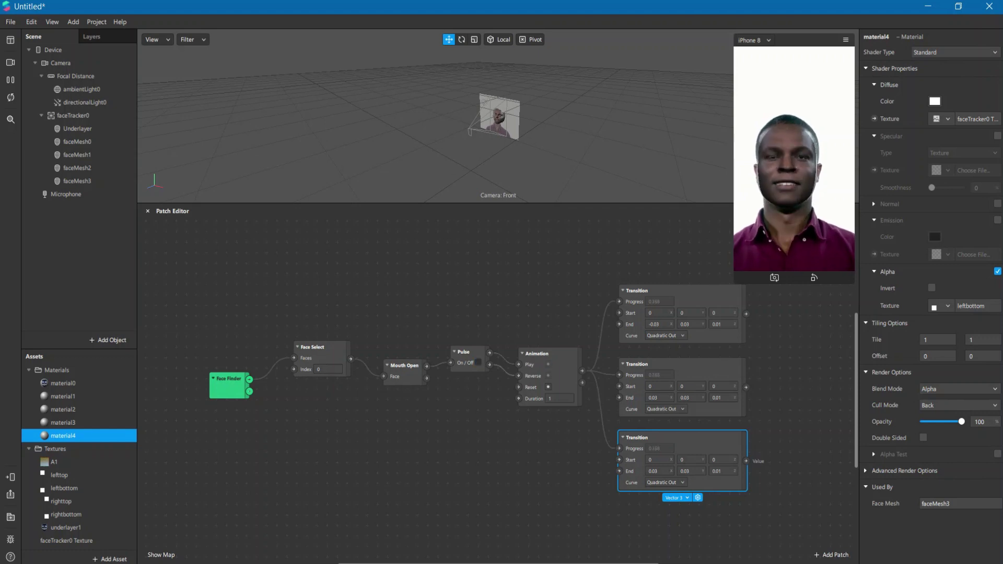
click(683, 469)
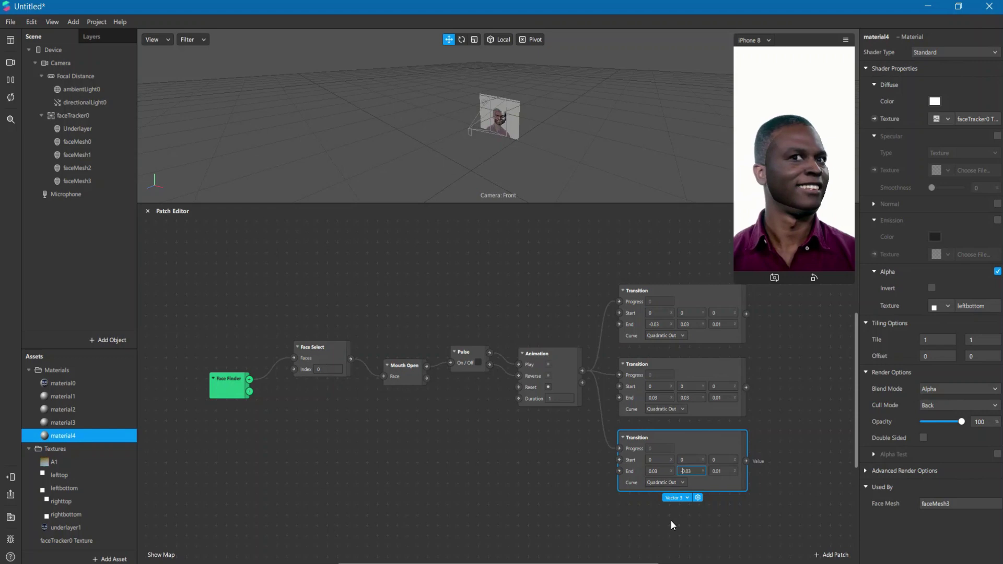
key(Return)
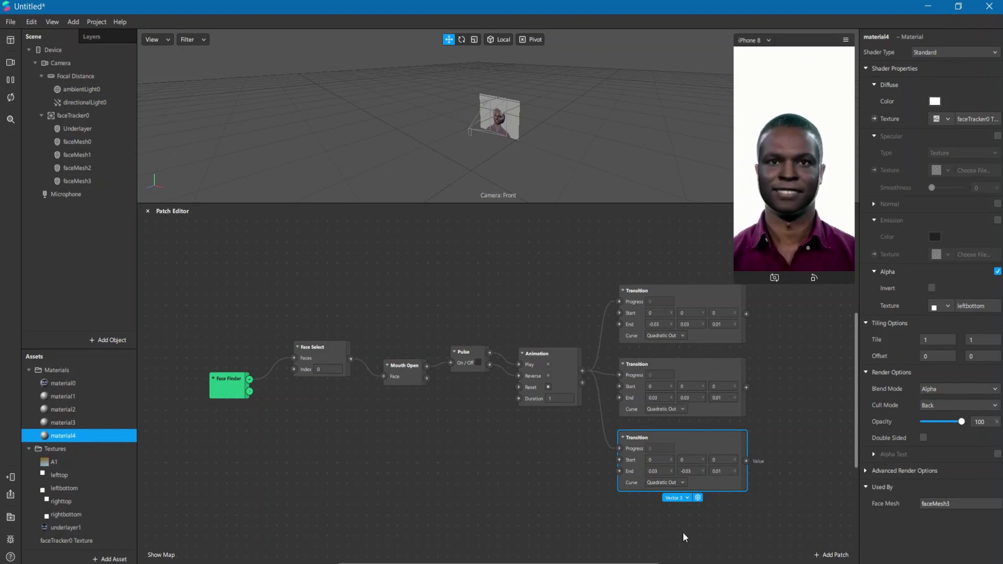
- Duplicate the third Transition patch below it and set the copy's first End value to -0.03
key(ctrl+d)
drag(710, 474, 689, 532)
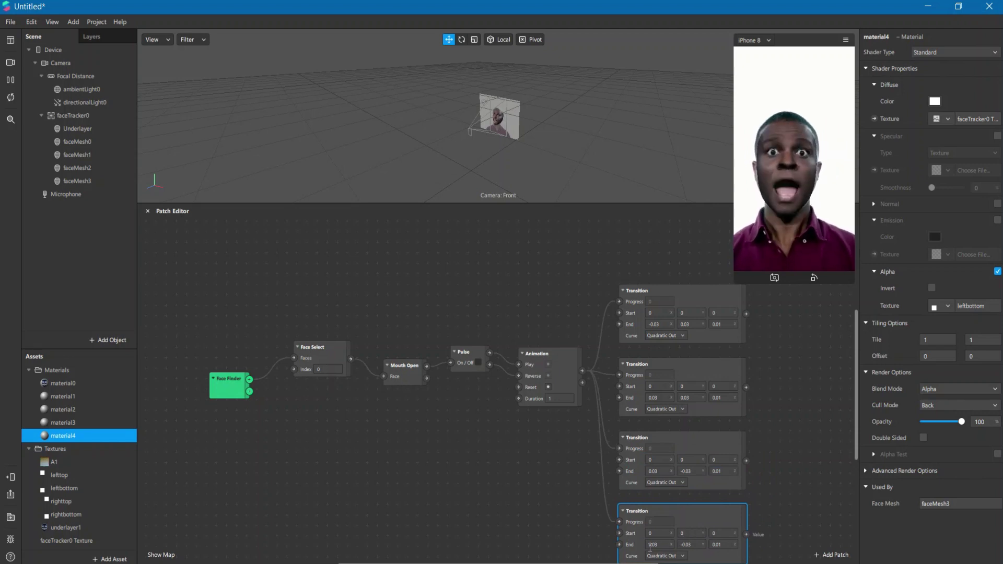
text(-0.03)
click(786, 463)
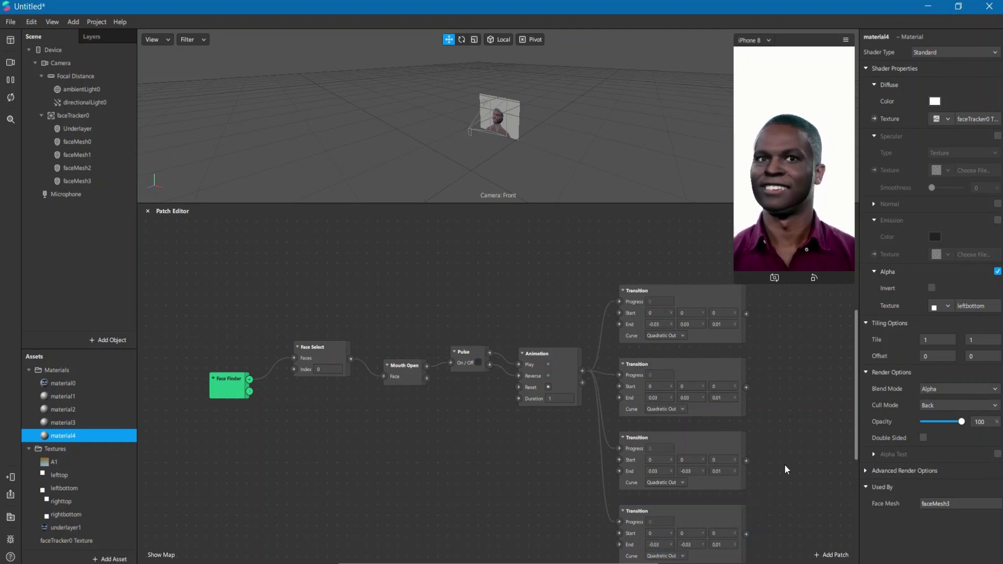
- Check the materials used by the face meshes and add a position patch for faceMesh3 beside the Transition patches
scroll(636, 547, right, 8)
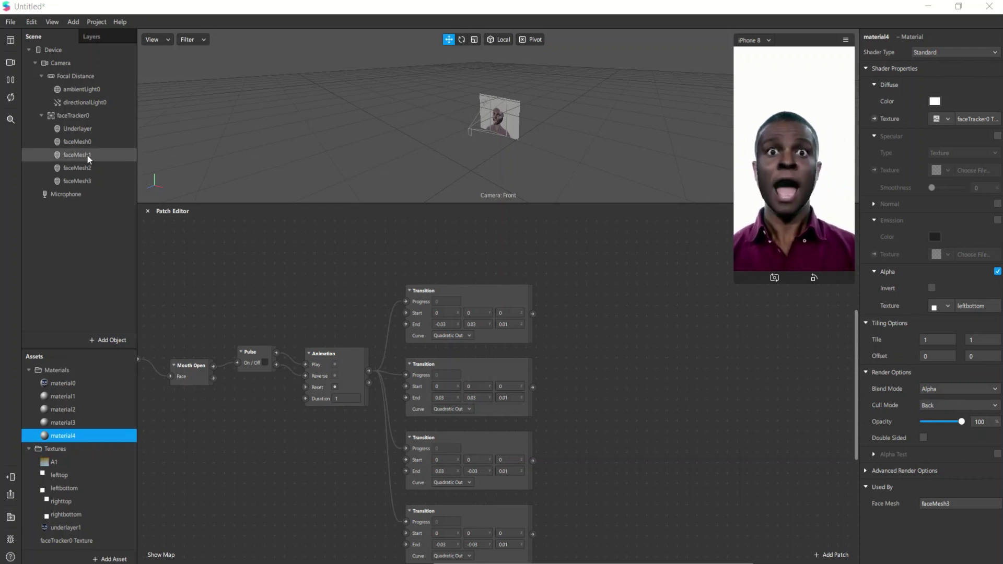
click(89, 141)
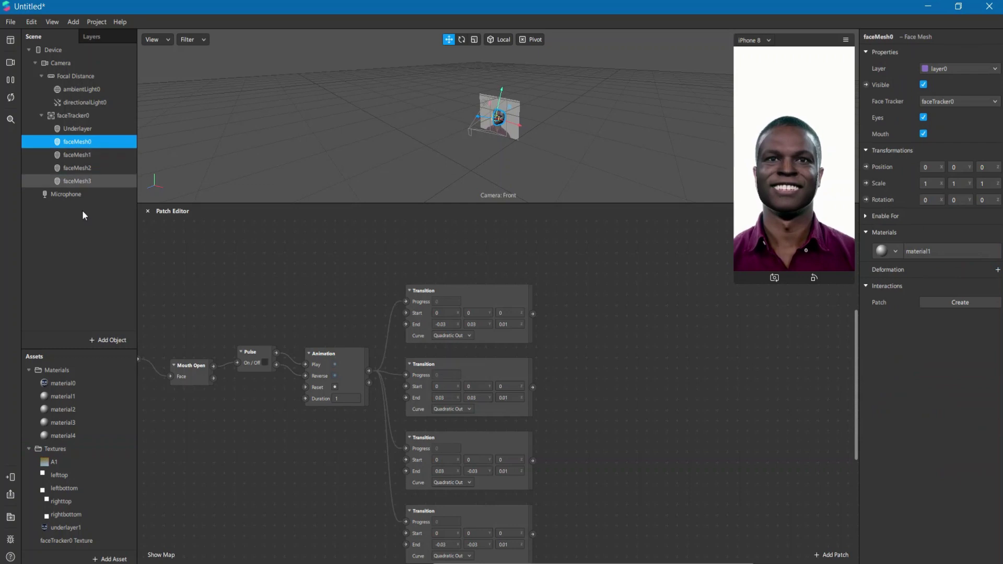
click(56, 397)
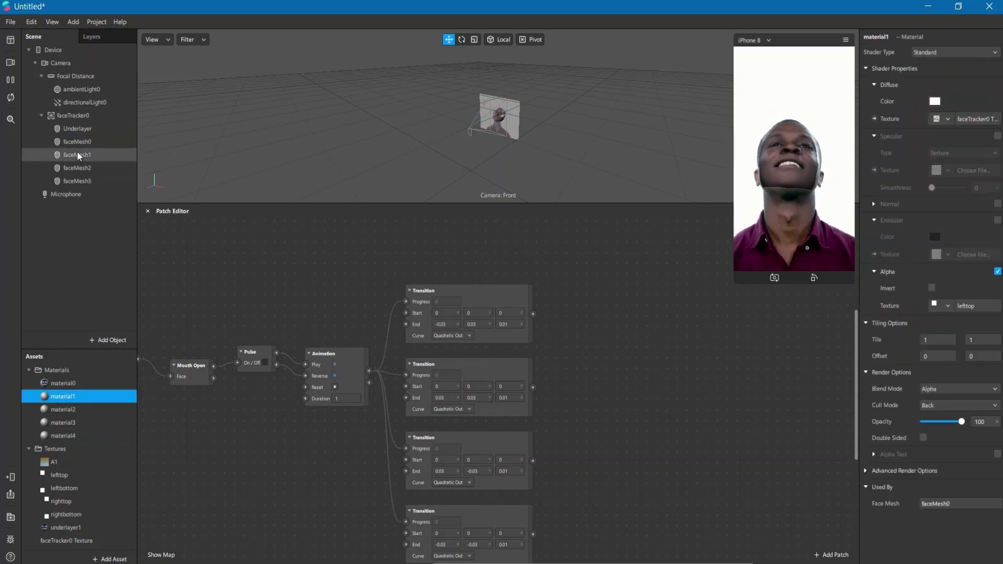
click(58, 434)
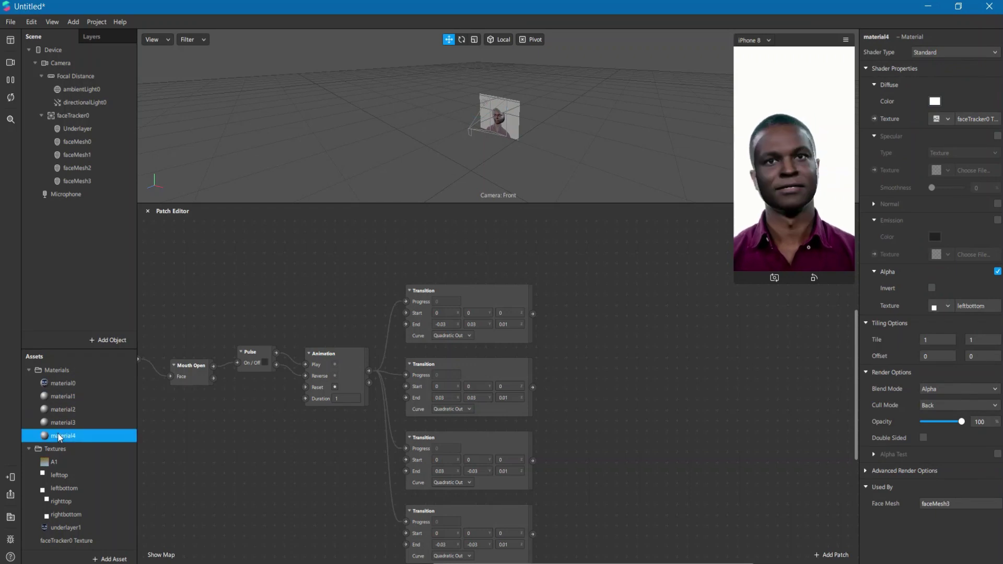
click(71, 183)
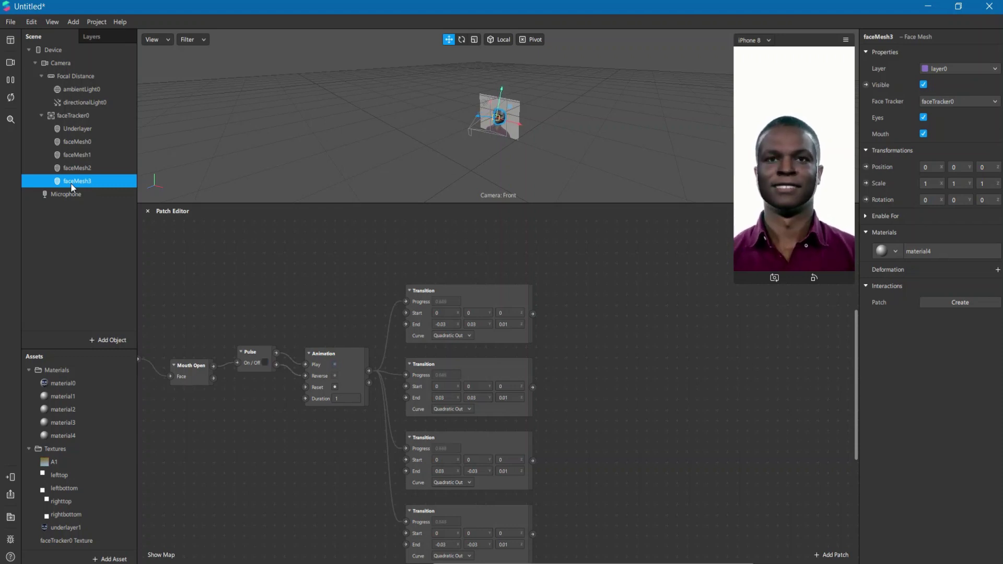
click(867, 167)
drag(547, 398, 634, 304)
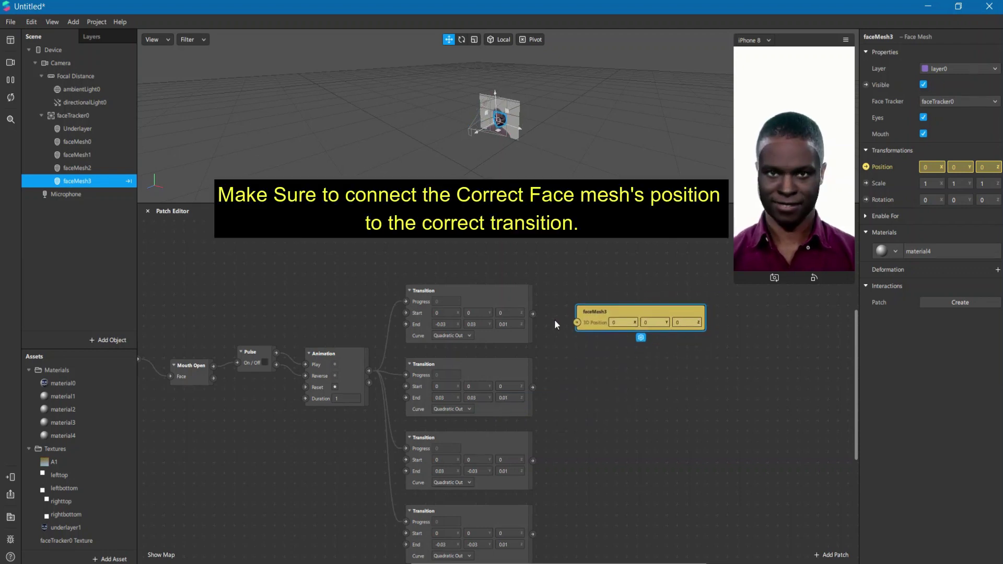
- Connect the fourth Transition patch's output to faceMesh3's 3D Position and place the faceMesh3 patch beside that Transition
drag(532, 314, 577, 323)
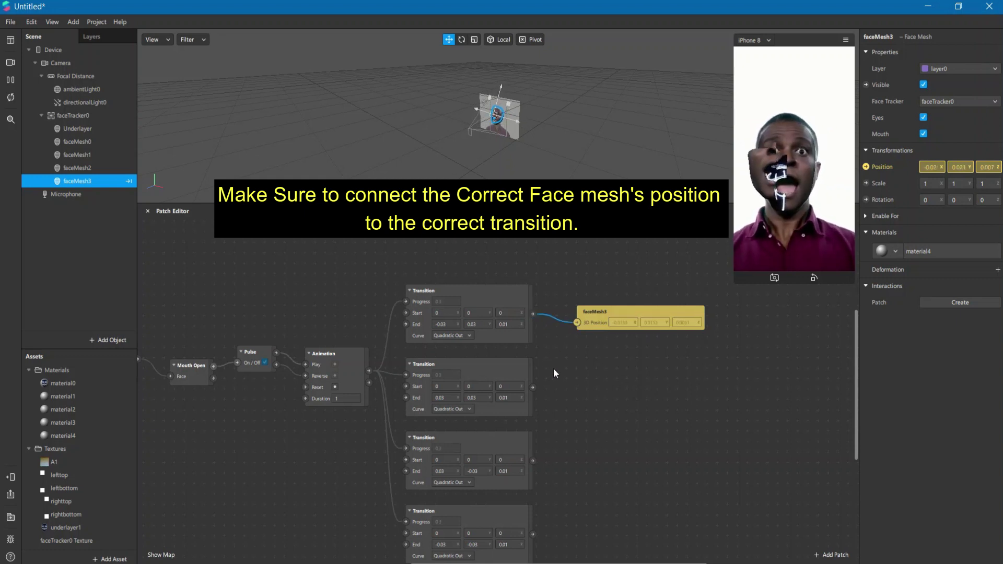
drag(577, 323, 554, 465)
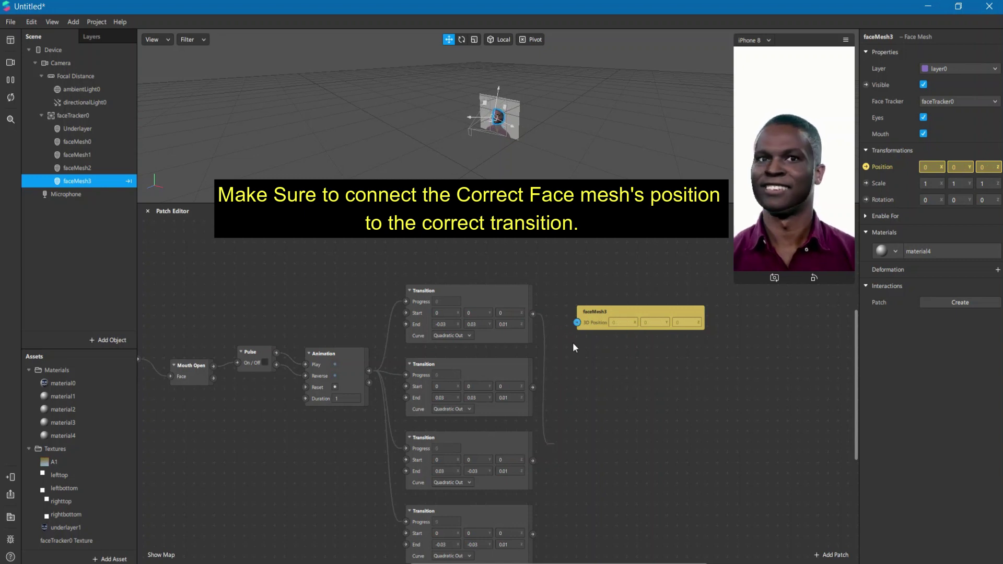
drag(575, 324, 536, 534)
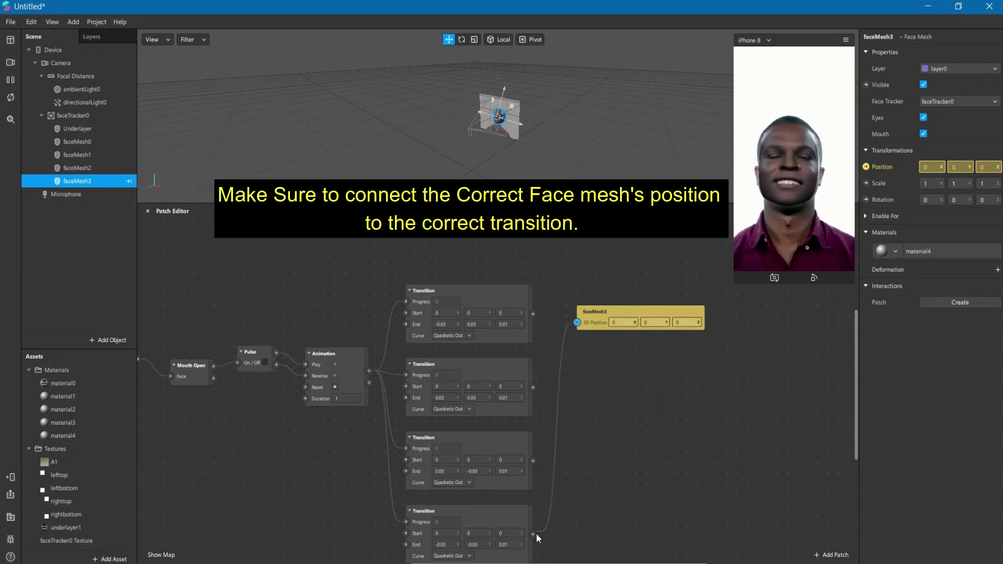
drag(649, 311, 650, 532)
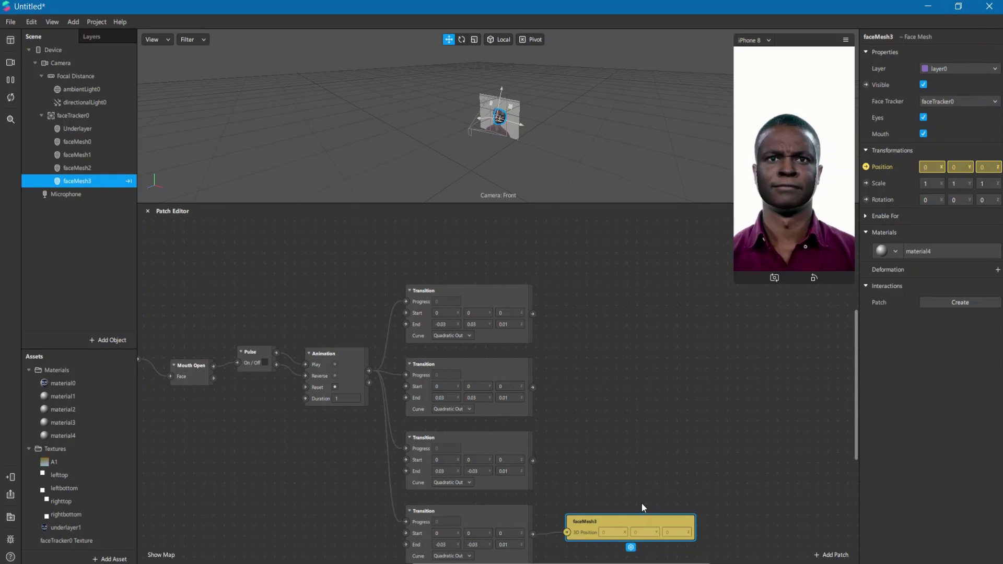
- Add a position patch for faceMesh2, place it beside the third Transition patch and connect that Transition's output to its 3D Position
click(598, 501)
click(103, 171)
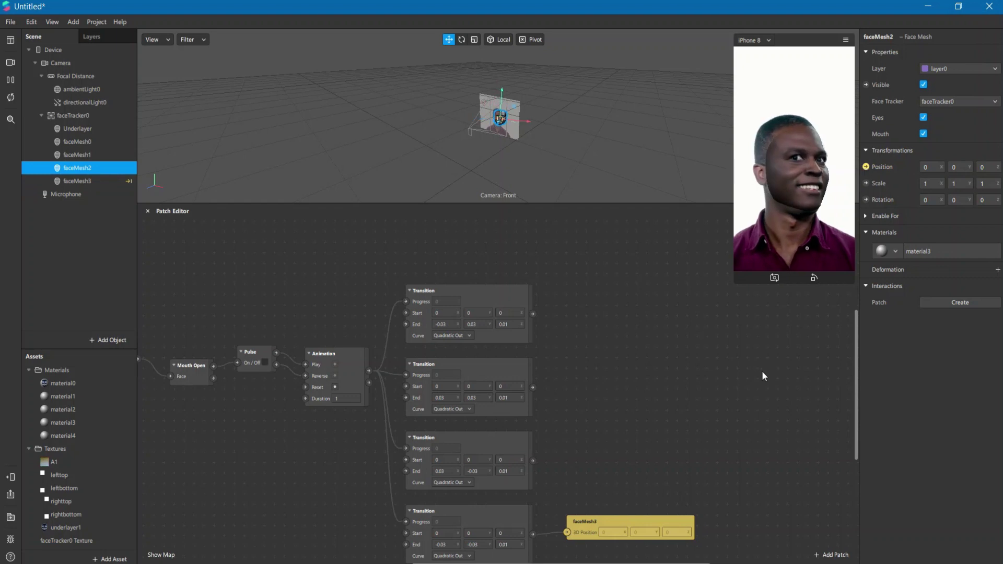
click(866, 167)
drag(588, 403, 680, 467)
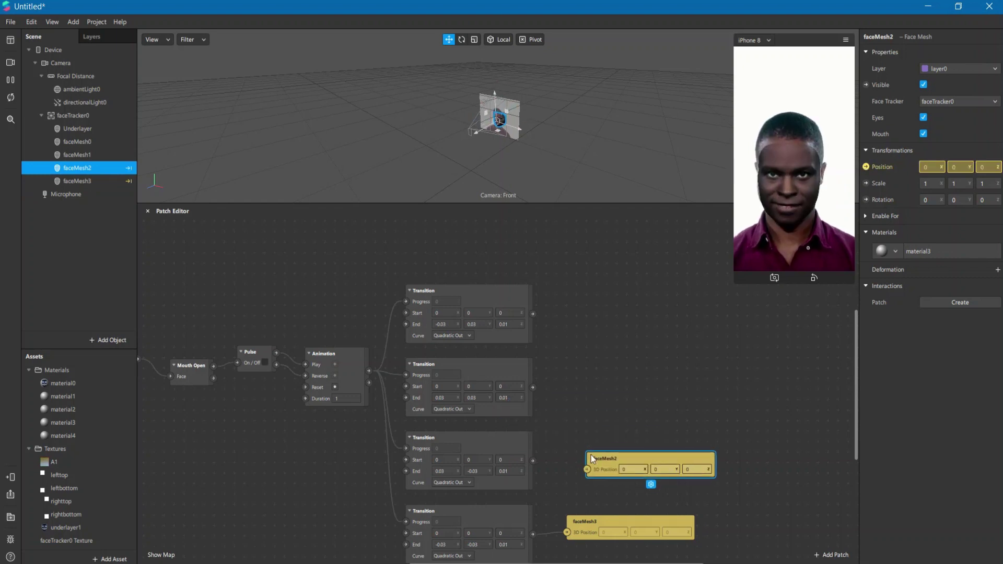
drag(533, 461, 603, 459)
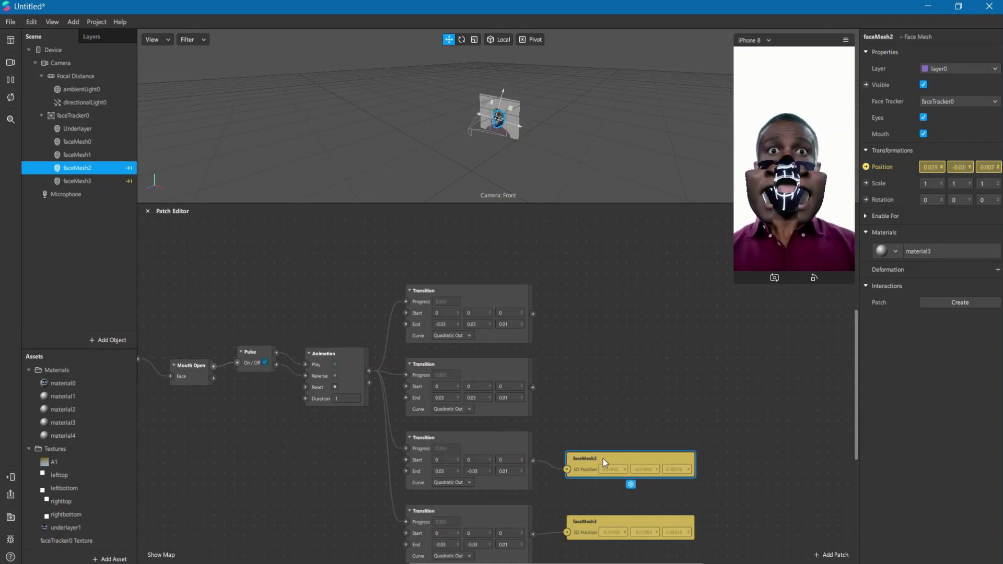
- Add a position patch for faceMesh1 beside the second Transition patch and connect that Transition's output to its 3D Position
click(78, 154)
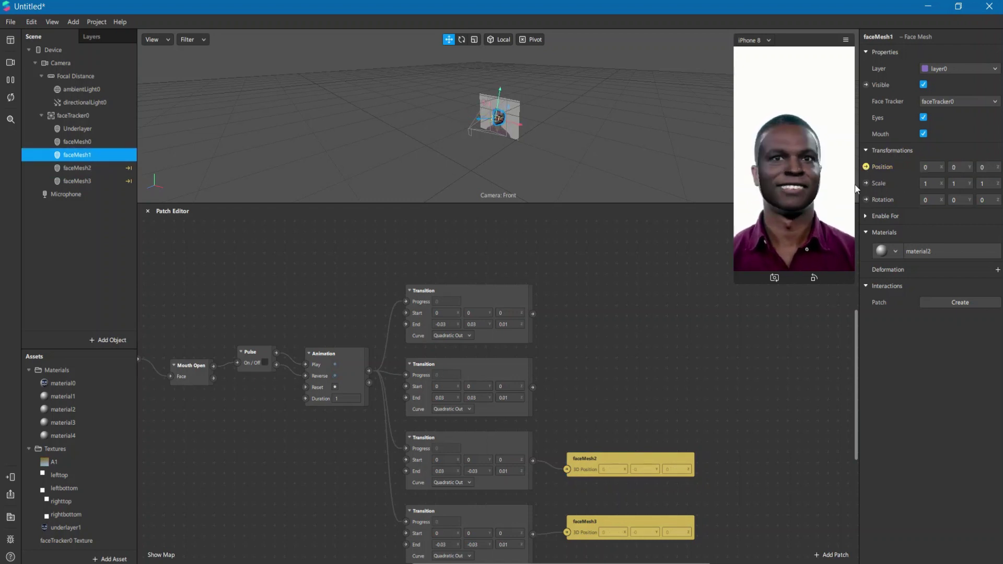
drag(571, 401, 657, 376)
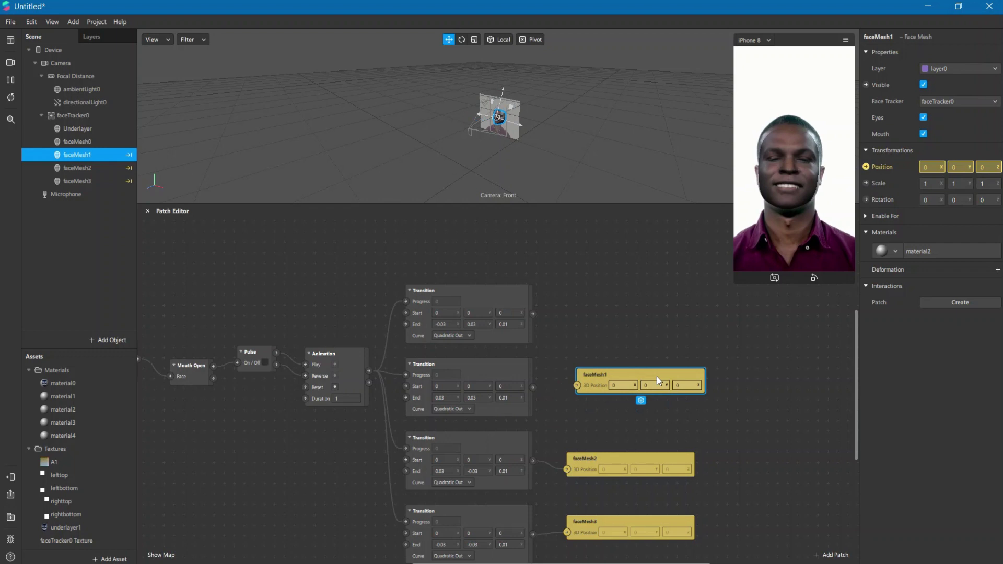
drag(533, 388, 577, 389)
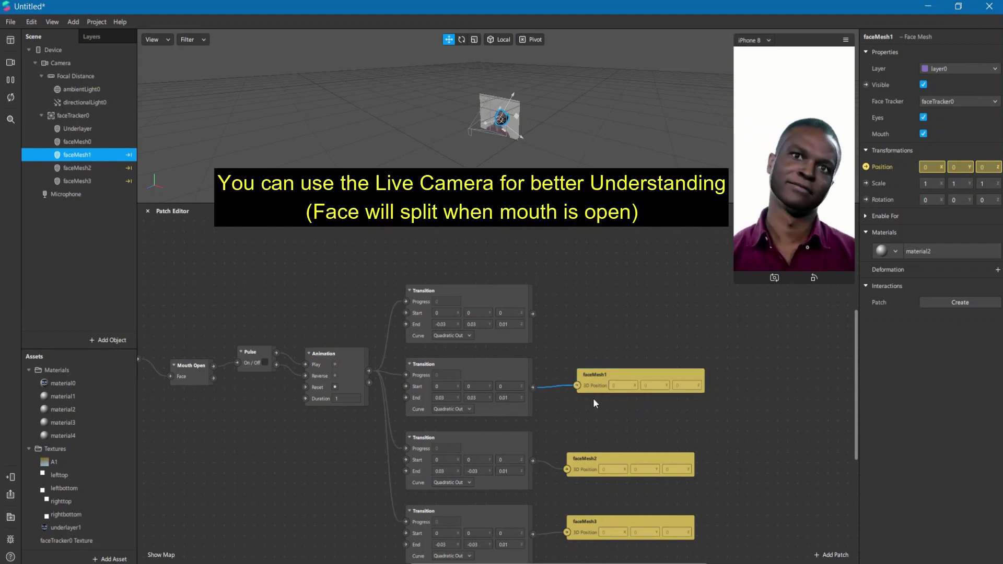
- Add a position patch for faceMesh0 beside the first Transition patch and connect that Transition's output to its 3D Position
click(81, 142)
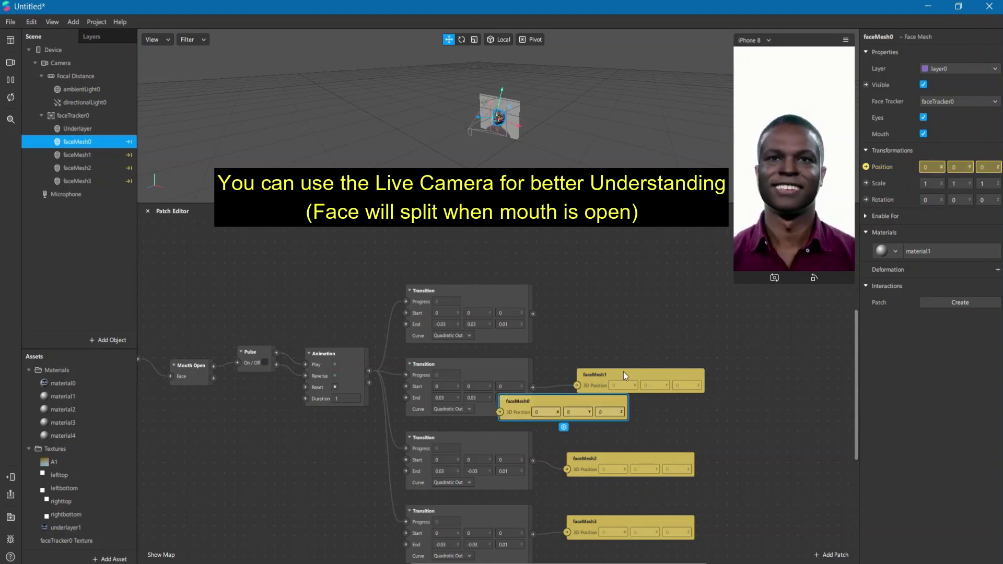
drag(559, 405, 662, 281)
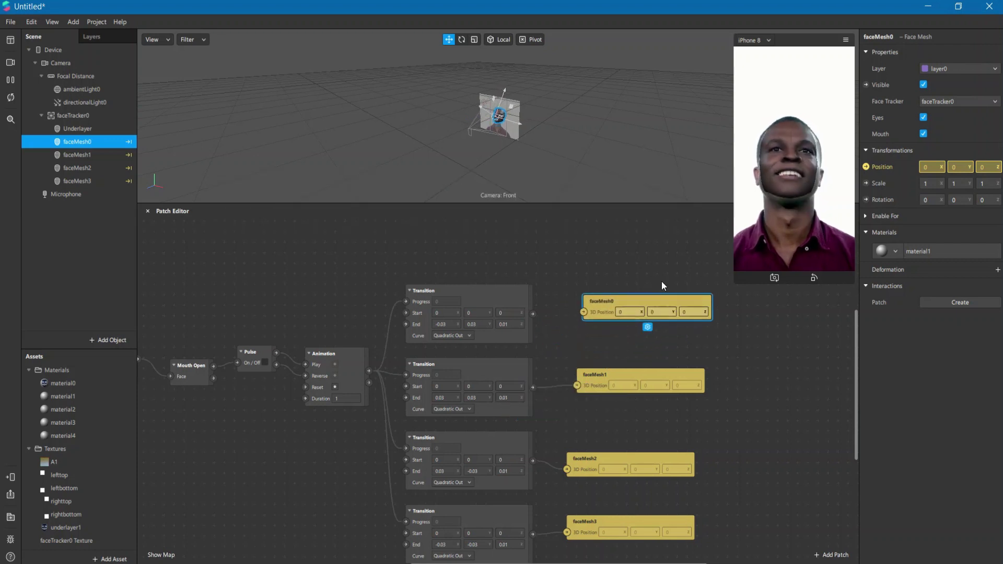
drag(534, 315, 595, 304)
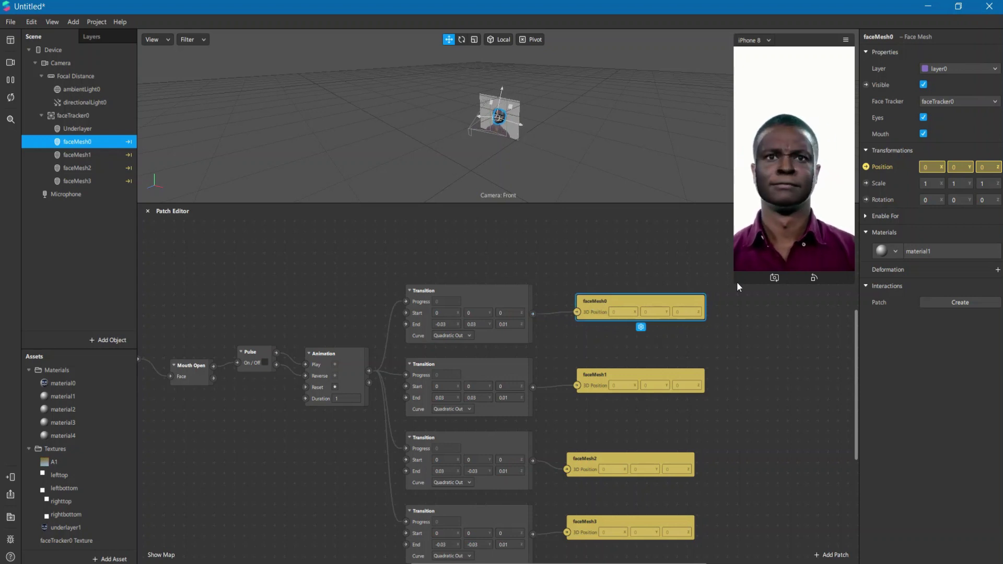
- Shrink the iPhone 8 preview so it stays clear of the patch graph
drag(736, 282, 686, 373)
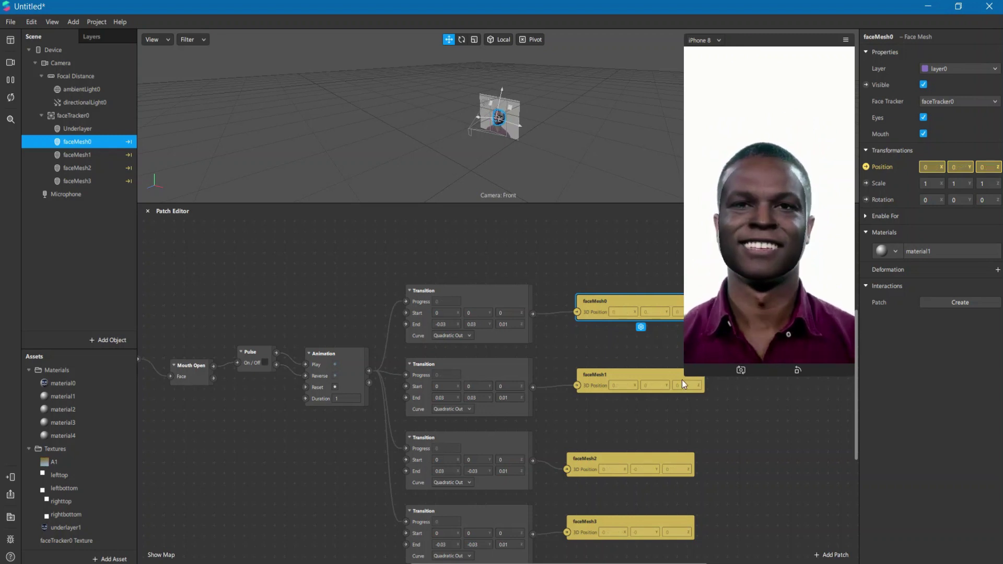
drag(686, 373, 760, 232)
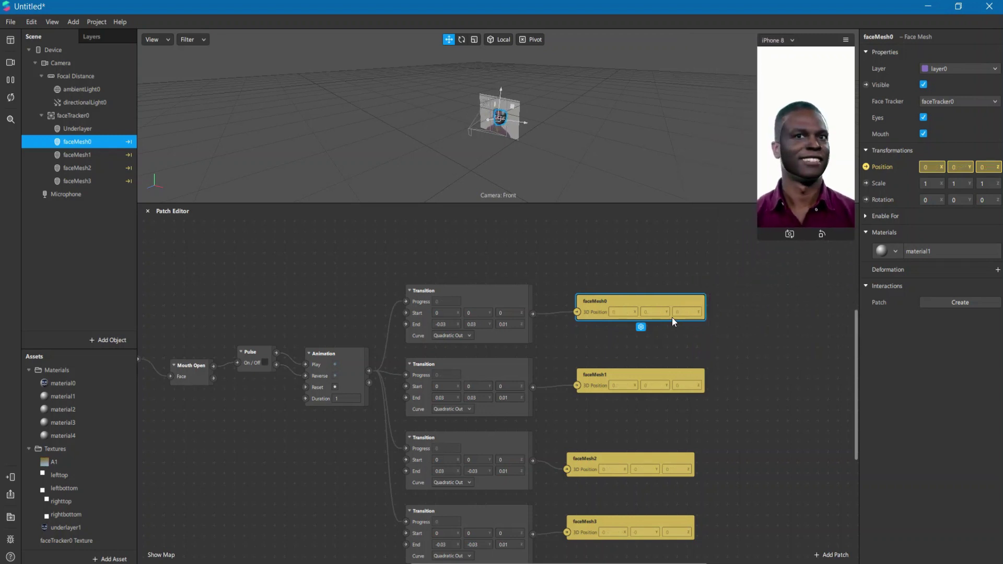
scroll(672, 320, down, 5)
scroll(673, 318, down, 1)
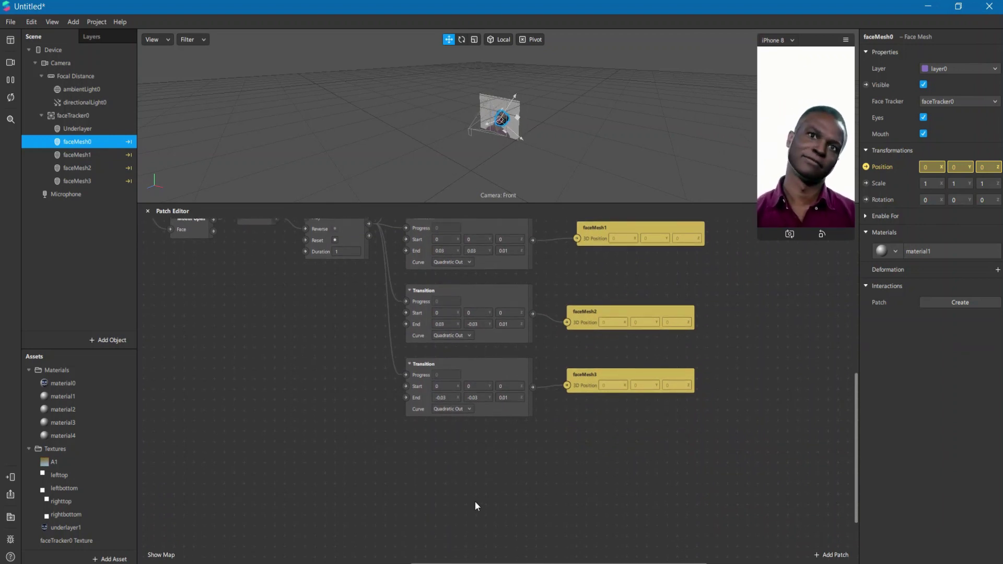
- Add a canvas under Camera and add a rectangle inside that canvas
click(61, 67)
right_click(61, 67)
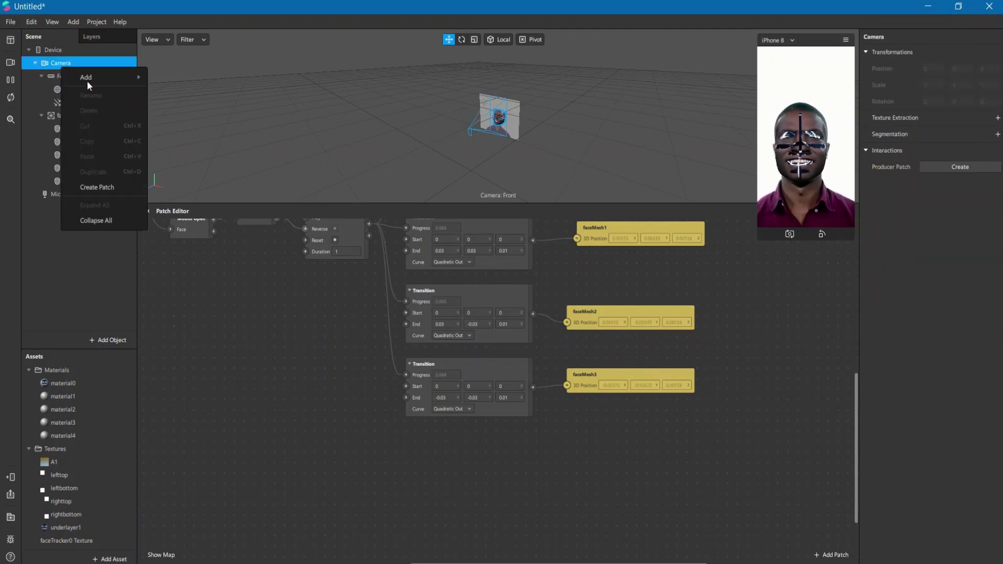
mouse_move(87, 79)
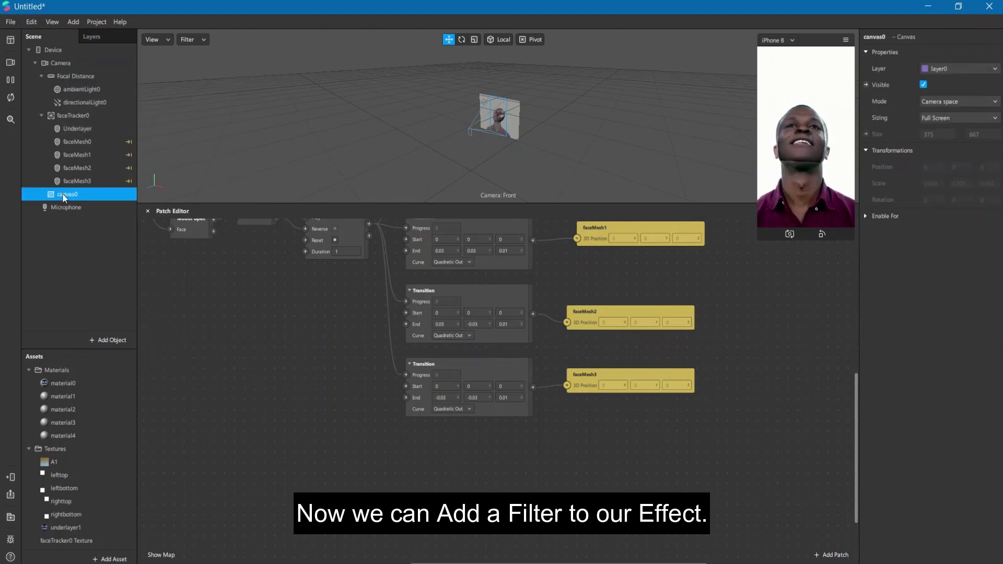
drag(58, 48, 65, 48)
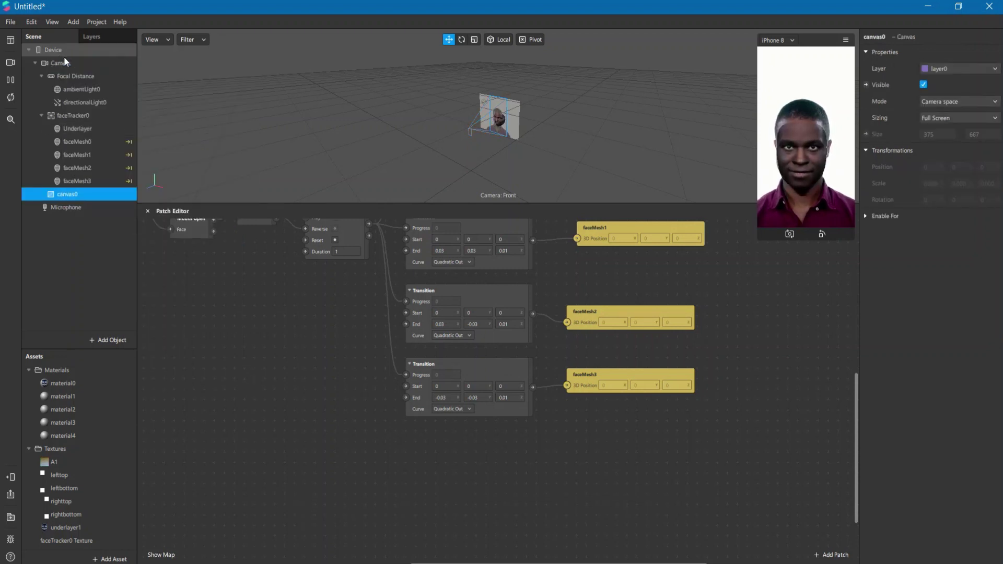
right_click(65, 195)
mouse_move(76, 209)
mouse_move(121, 206)
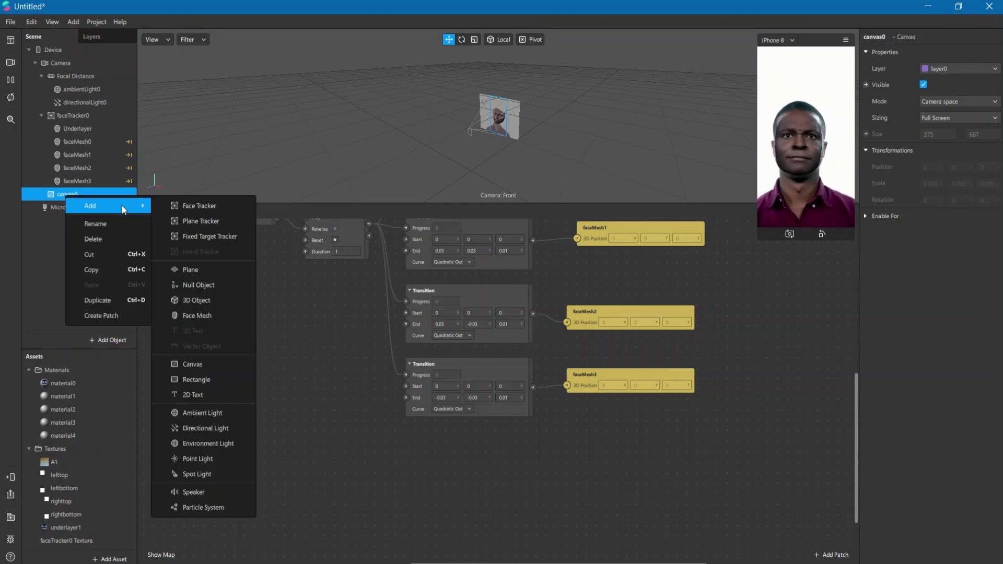
click(184, 379)
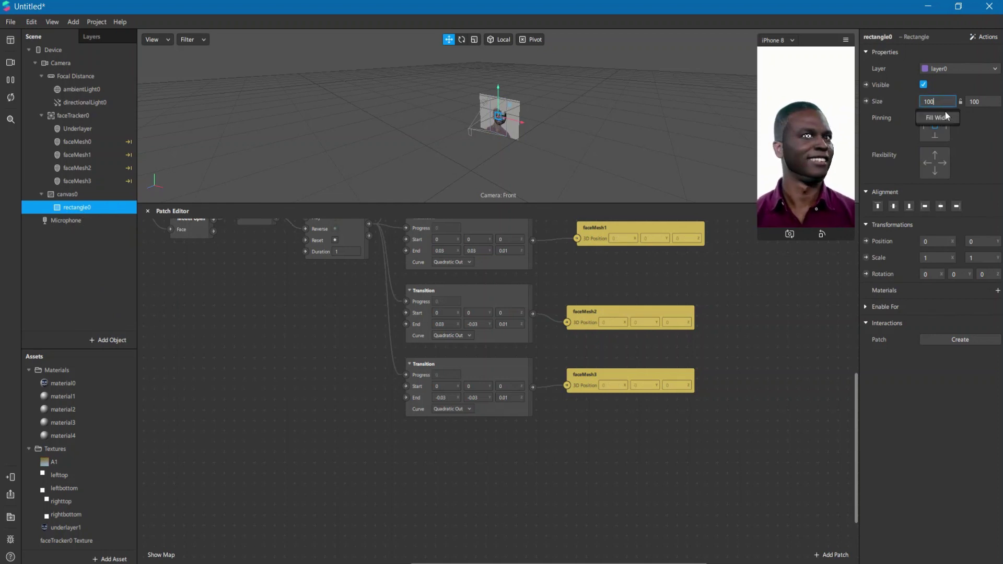
- Set the rectangle to fill the canvas's height and width, and move the canvas above Focal Distance within Camera
click(976, 101)
click(982, 118)
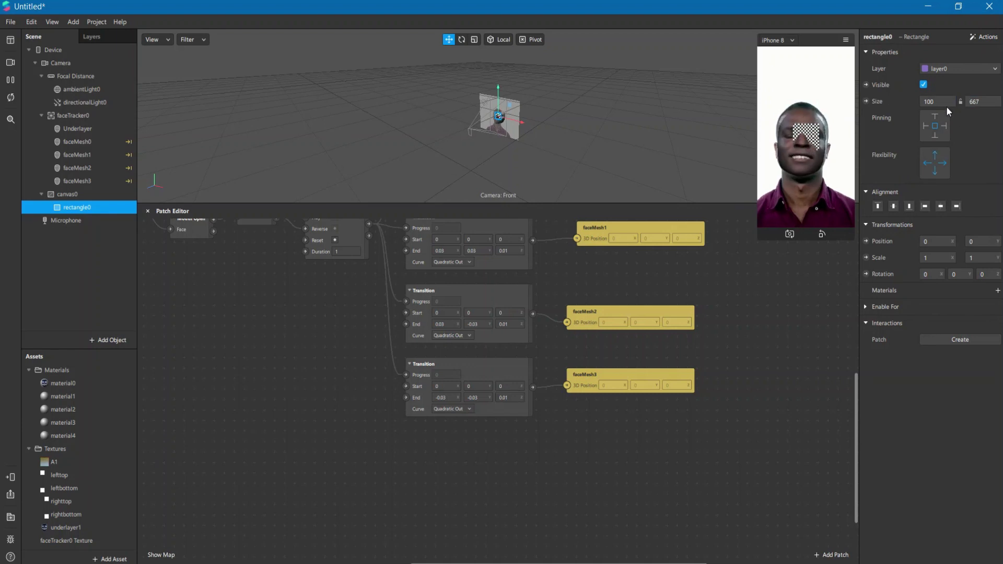
click(938, 102)
click(938, 118)
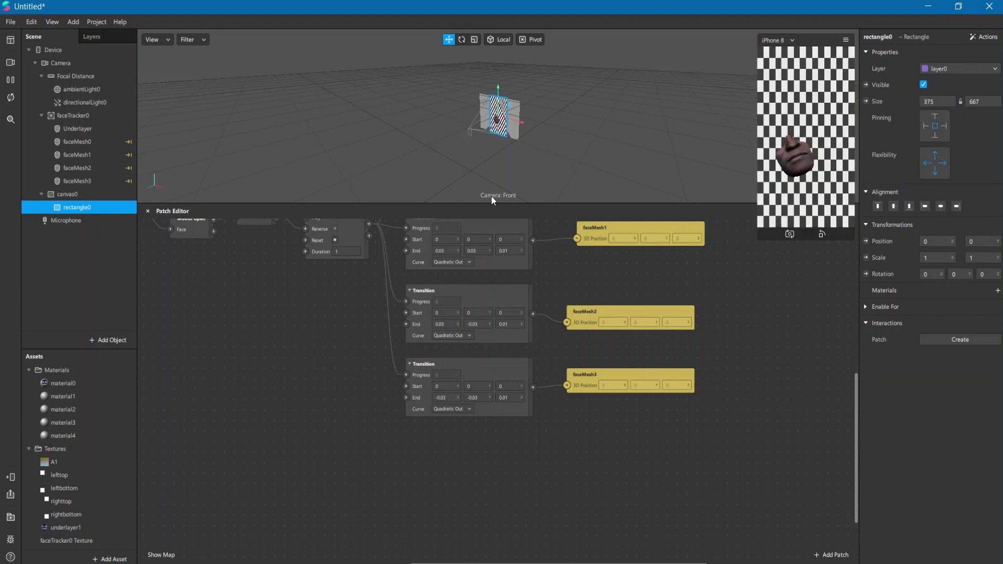
drag(68, 196, 81, 50)
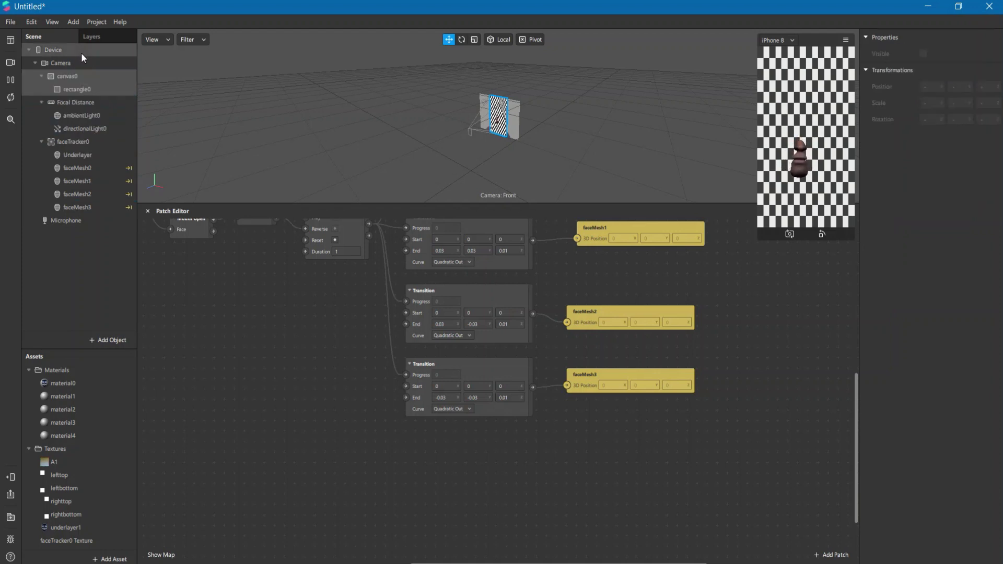
- Create a new material for the rectangle and rename it filter
click(81, 86)
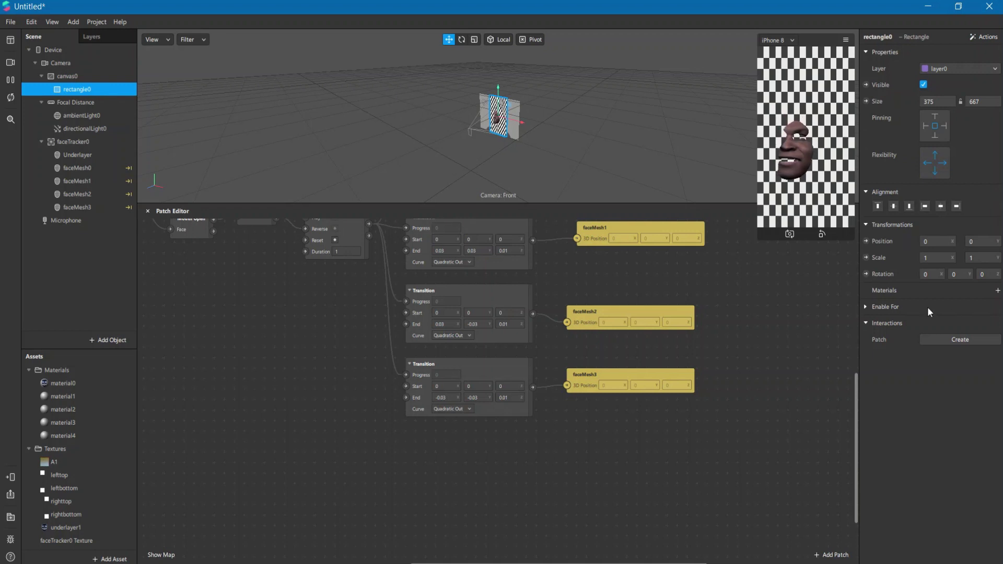
click(997, 291)
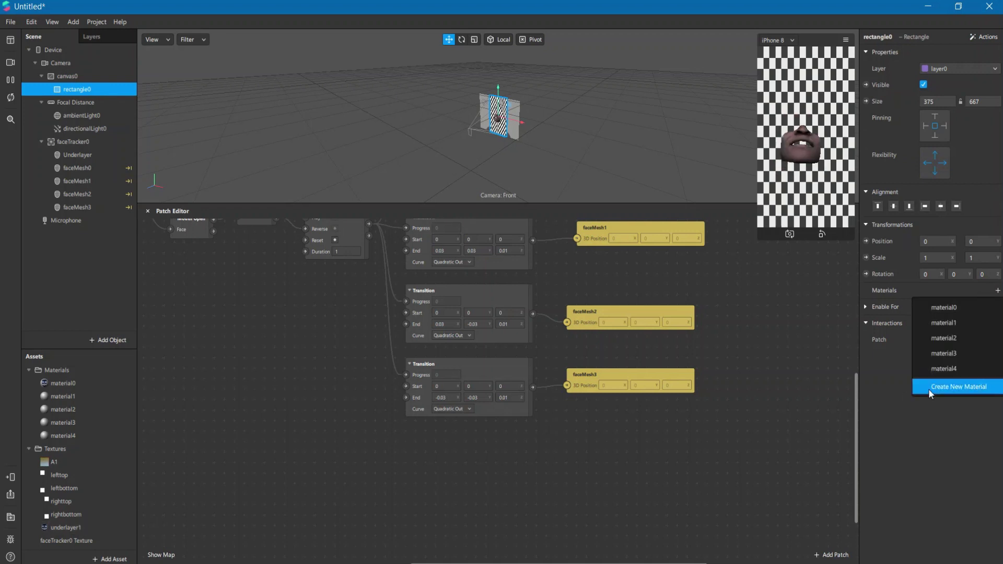
click(956, 391)
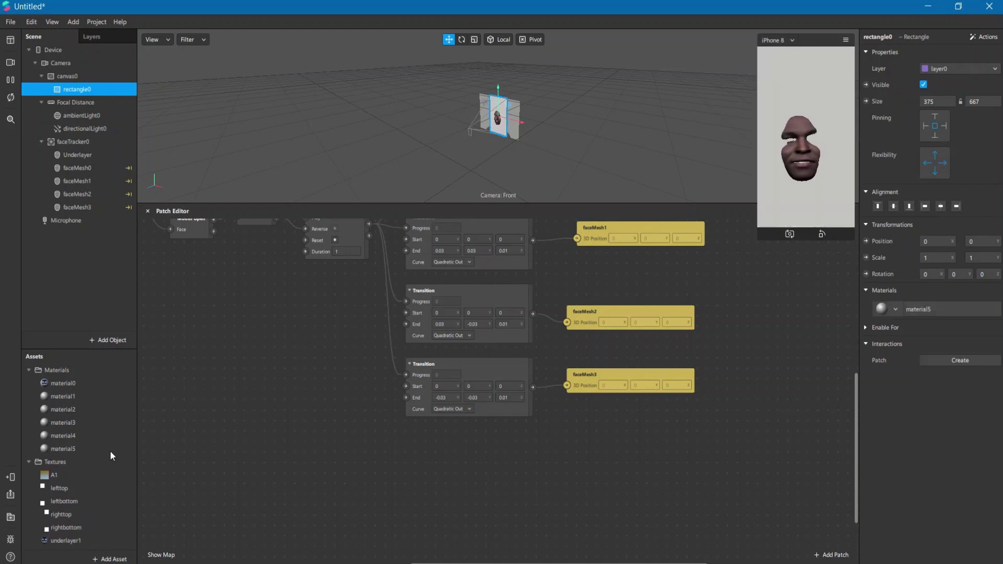
click(67, 450)
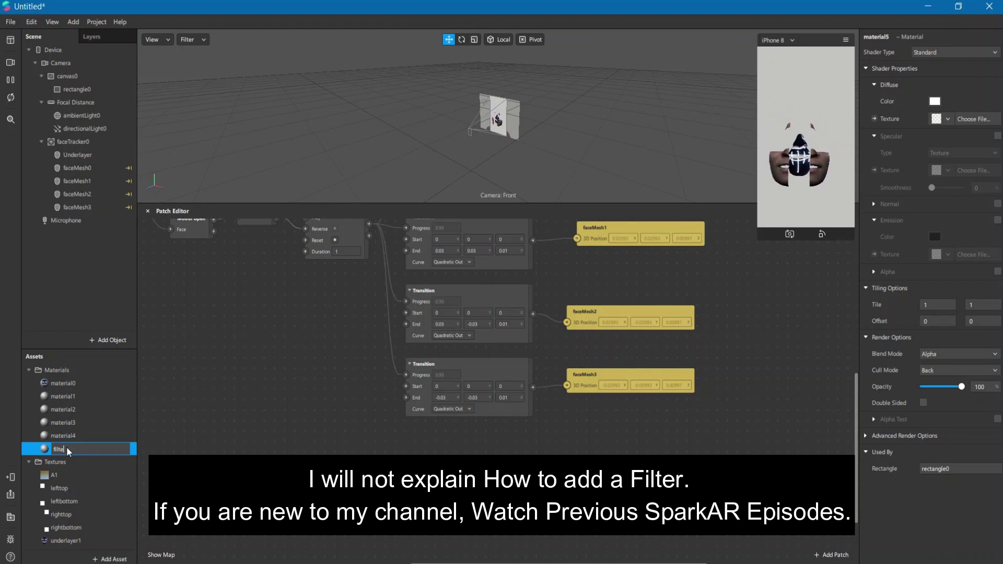
text(filter)
key(Return)
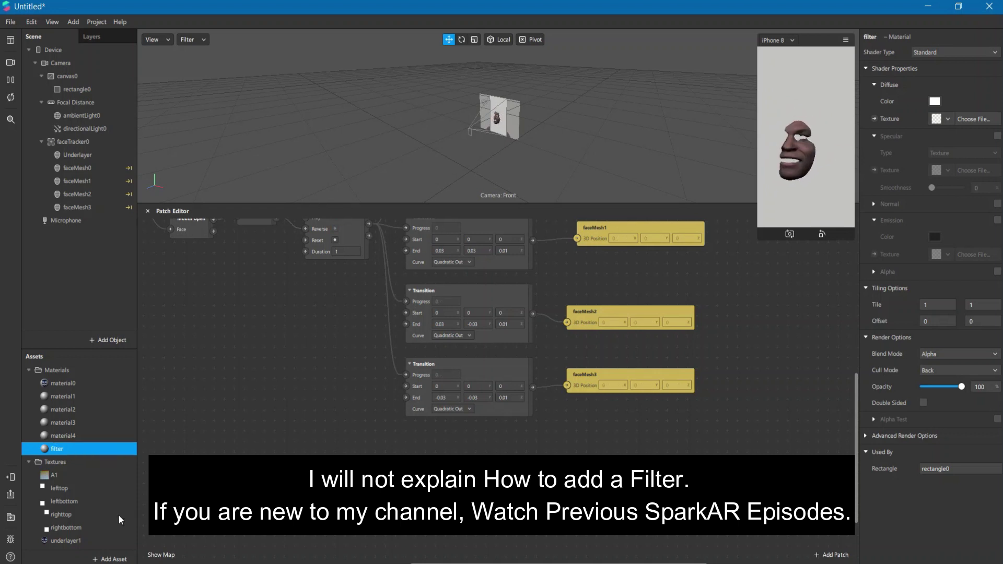
- Add a FastColorLUT patch and an extracted camera texture patch below the Transition patches
scroll(118, 514, down, 3)
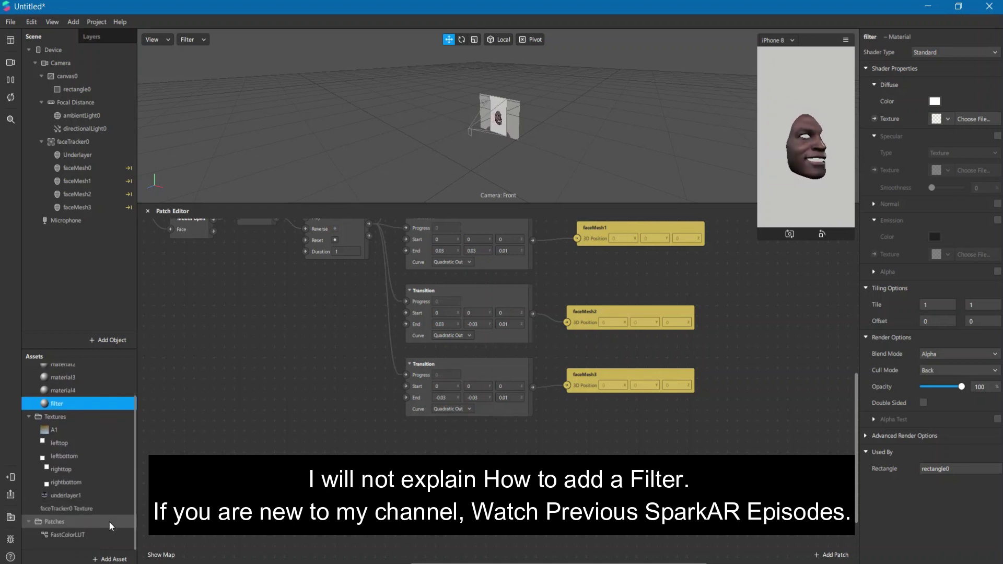
drag(67, 543, 292, 494)
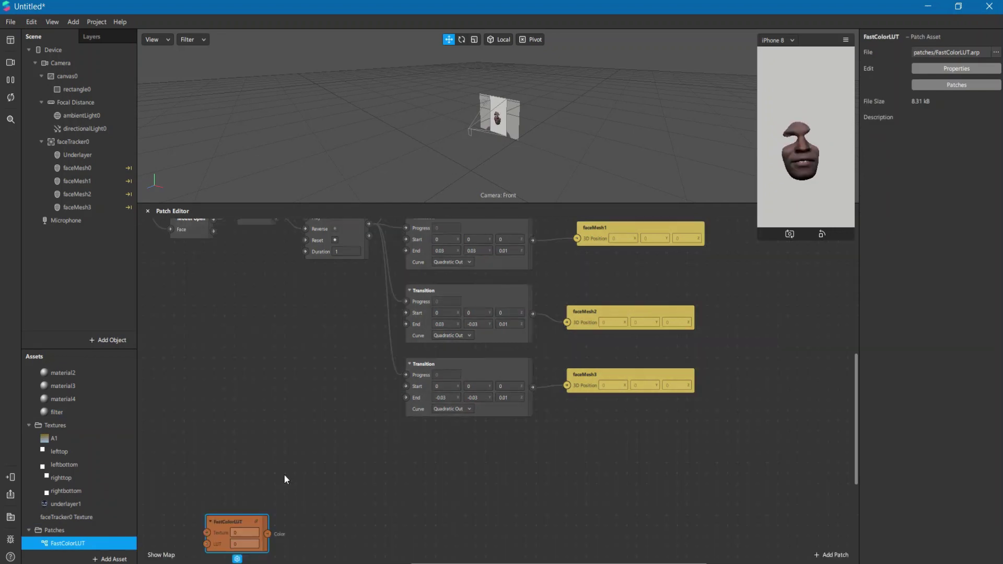
click(61, 63)
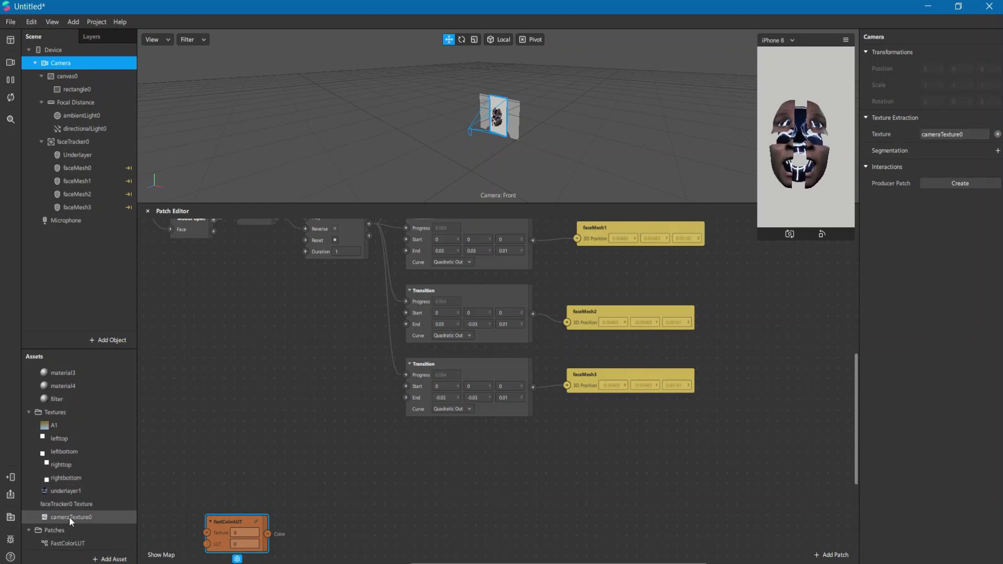
click(69, 516)
drag(227, 484, 246, 444)
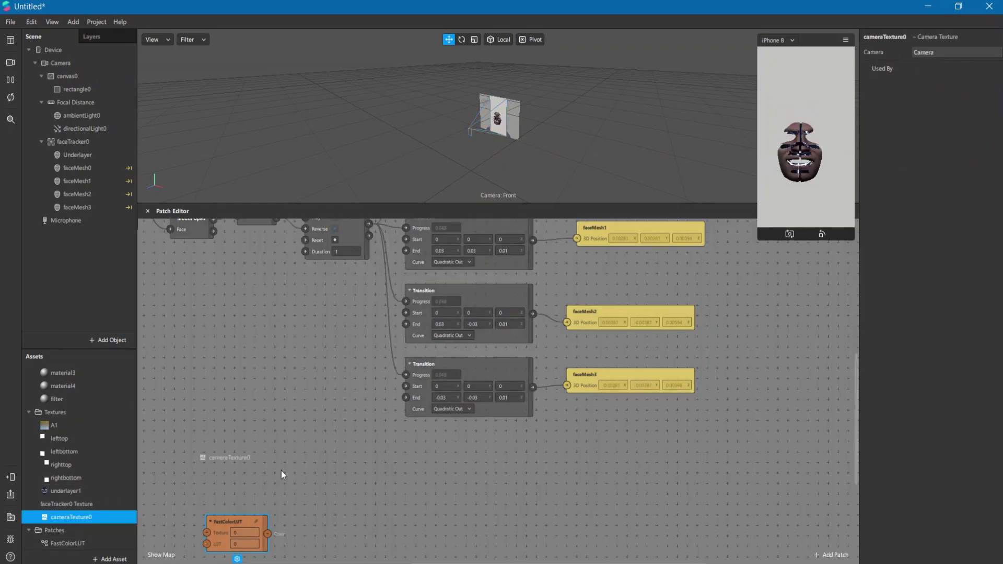
drag(281, 474, 230, 460)
- Add the A1 texture as a patch, then wire A1 to FastColorLUT's LUT input and the camera texture to its Texture input
drag(245, 524, 372, 479)
drag(43, 430, 334, 501)
drag(253, 449, 335, 490)
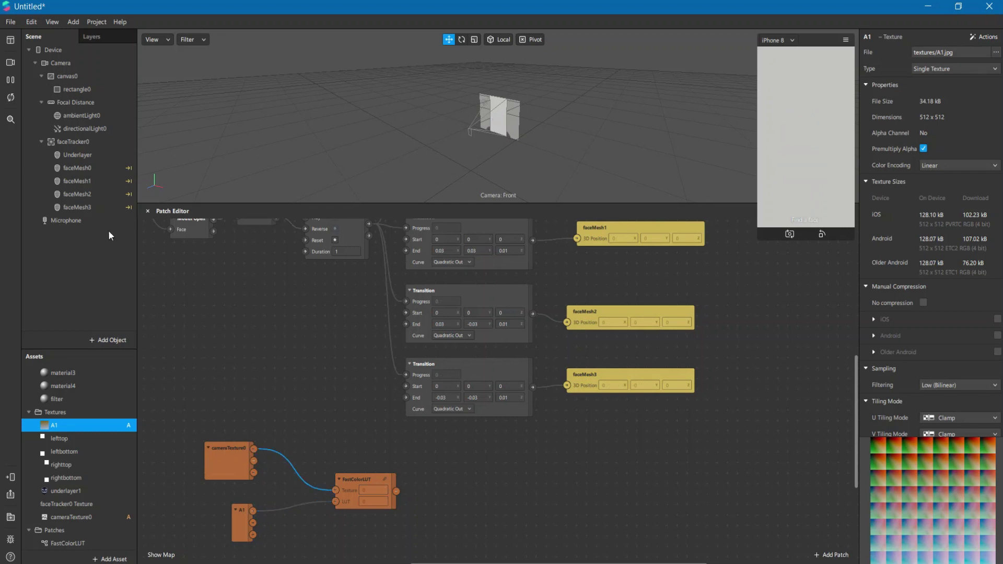
- Connect FastColorLUT's output to a Diffuse Texture patch for the filter material and show the material's advanced render options
click(104, 89)
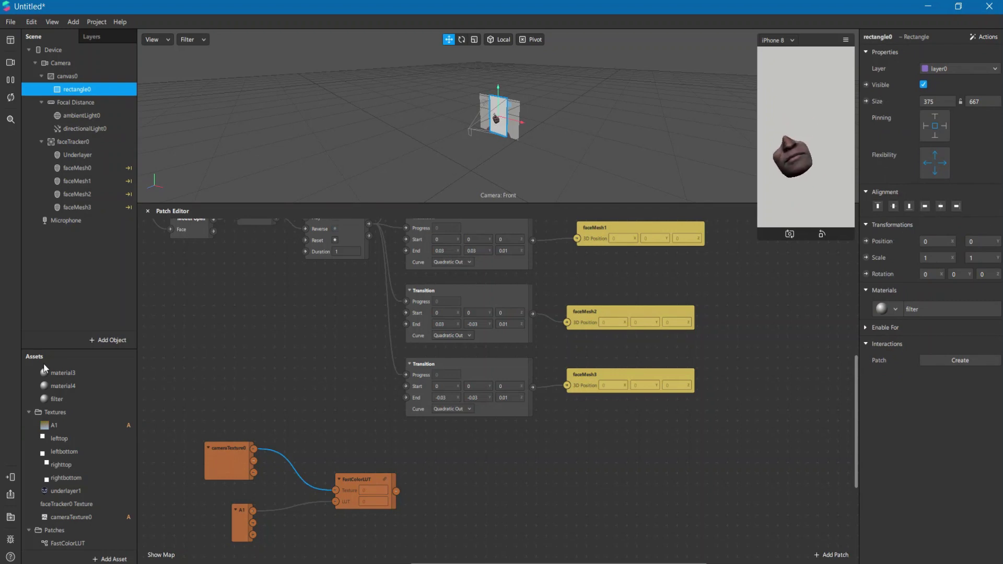
double_click(52, 399)
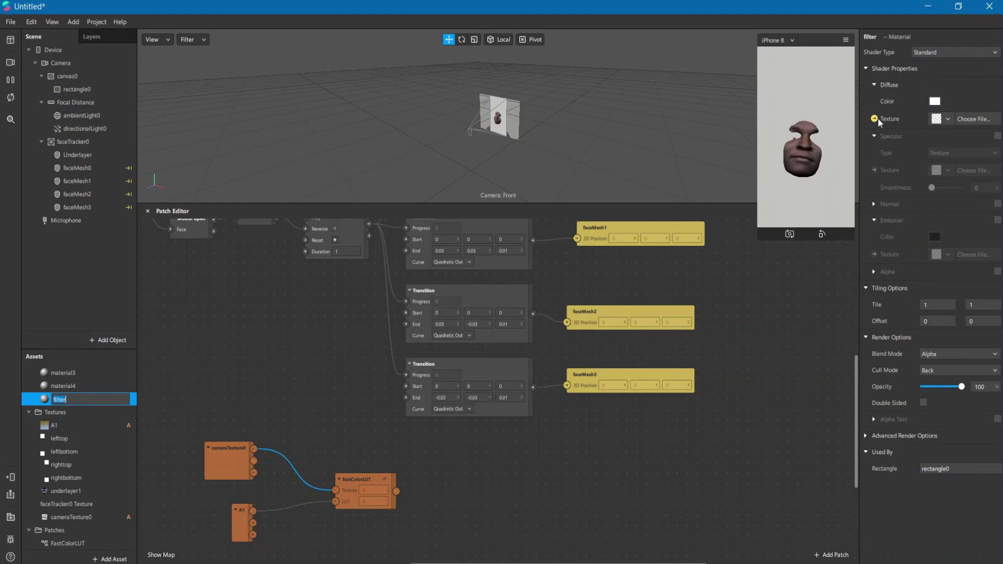
drag(526, 404, 437, 501)
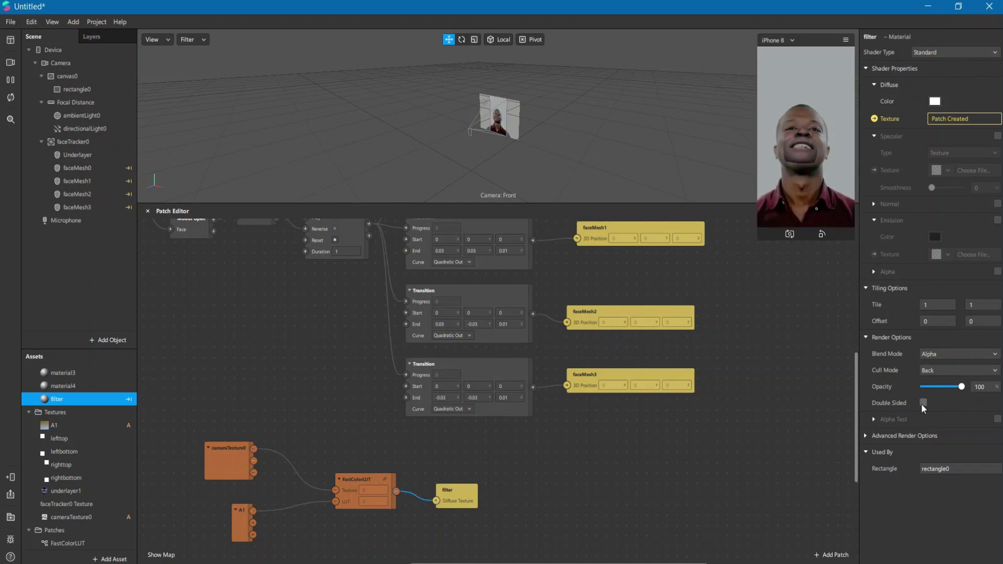
click(866, 436)
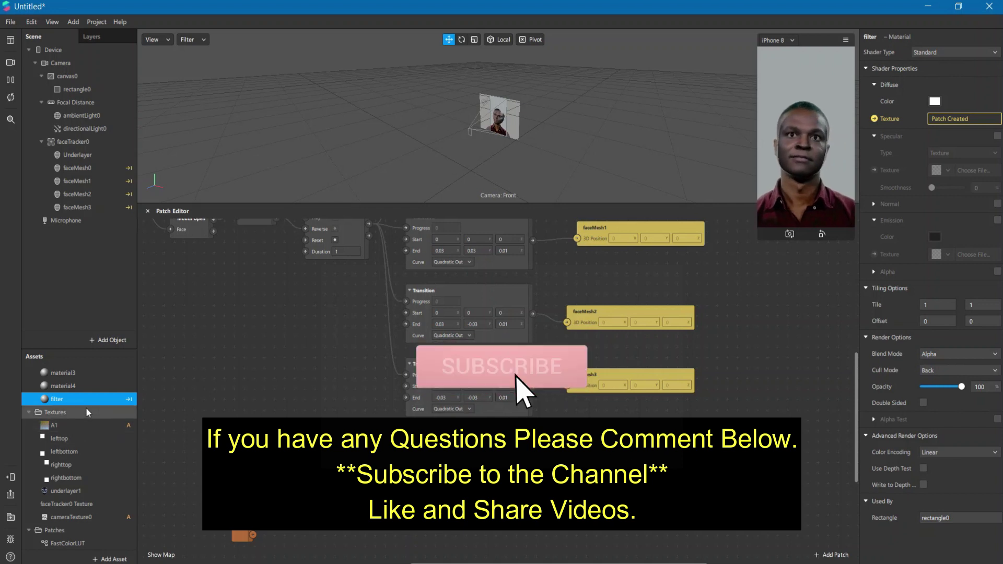
scroll(86, 407, up, 3)
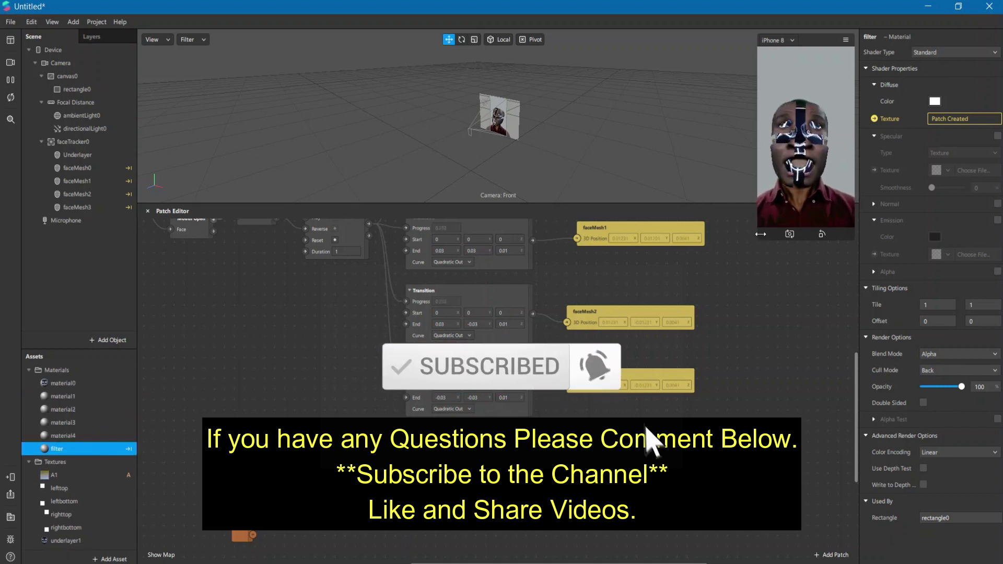